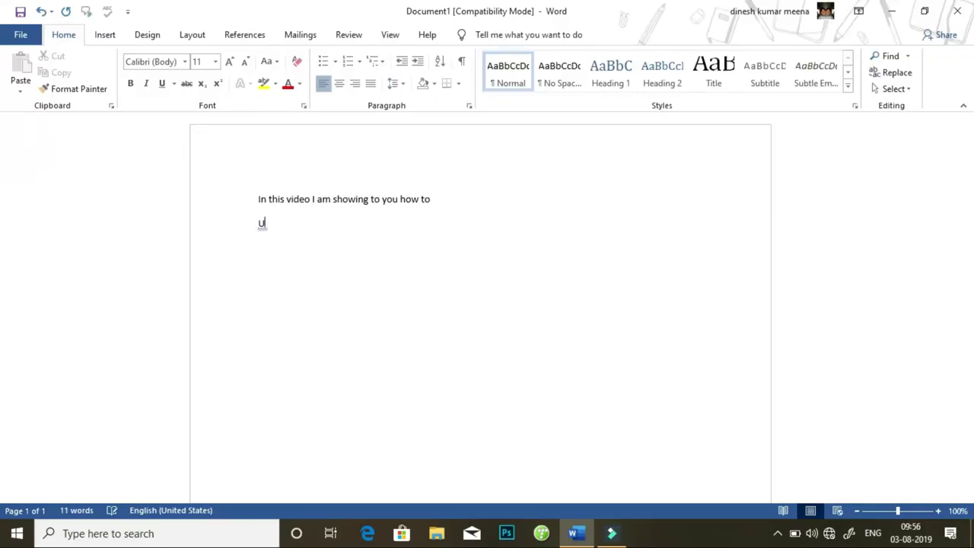
Correct the typed text and write "Upgrade pc performance", "And", "Speed" and "Follow me" on separate lines below the opening sentence
key(BackSpace)
key(BackSpace)
key(BackSpace)
key(BackSpace)
key(BackSpace)
key(BackSpace)
key(BackSpace)
key(BackSpace)
key(BackSpace)
key(BackSpace)
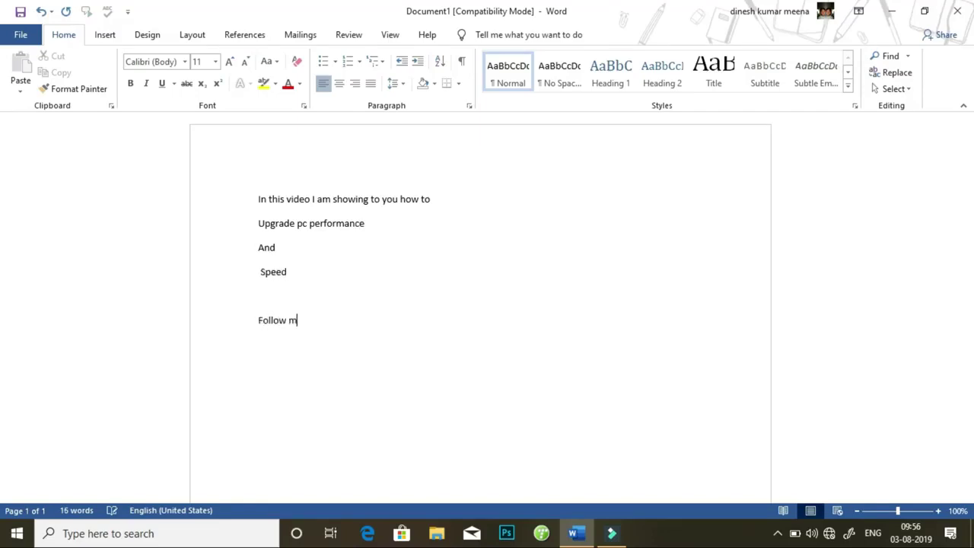
Enlarge all of the document's text to 28 pt
key(ctrl+a)
key(ctrl+shift+period)
key(ctrl+shift+period)
key(ctrl+shift+period)
key(ctrl+shift+period)
key(ctrl+shift+period)
key(ctrl+shift+period)
key(ctrl+shift+period)
key(ctrl+shift+period)
key(ctrl+shift+period)
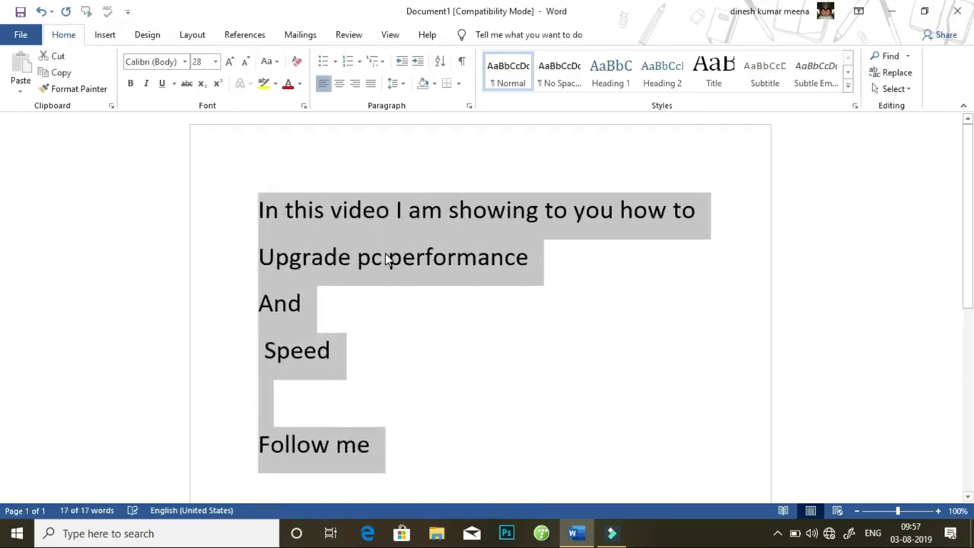
Set the word "performance" to a font size of 35 pt
click(388, 257)
drag(388, 257, 528, 257)
key(ctrl+bracketright)
key(ctrl+bracketright)
key(ctrl+bracketright)
key(ctrl+bracketright)
key(ctrl+bracketright)
key(ctrl+bracketright)
key(ctrl+bracketright)
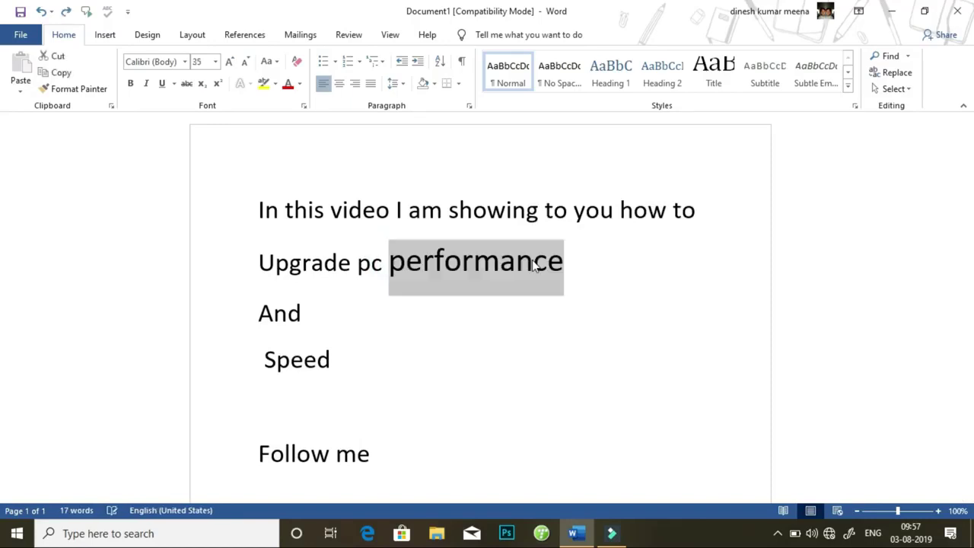
Enlarge the word "Speed" so that it is much bigger than the surrounding 28 pt text
drag(265, 362, 329, 370)
key(ctrl+bracketright)
key(ctrl+bracketright)
key(ctrl+bracketright)
key(ctrl+bracketright)
key(ctrl+bracketright)
key(ctrl+bracketright)
key(ctrl+bracketright)
key(ctrl+bracketright)
key(ctrl+bracketright)
key(ctrl+bracketright)
key(ctrl+bracketright)
key(ctrl+bracketright)
key(ctrl+bracketright)
key(ctrl+bracketright)
key(ctrl+bracketright)
key(ctrl+bracketright)
key(ctrl+bracketright)
key(ctrl+bracketright)
key(ctrl+bracketright)
key(ctrl+bracketright)
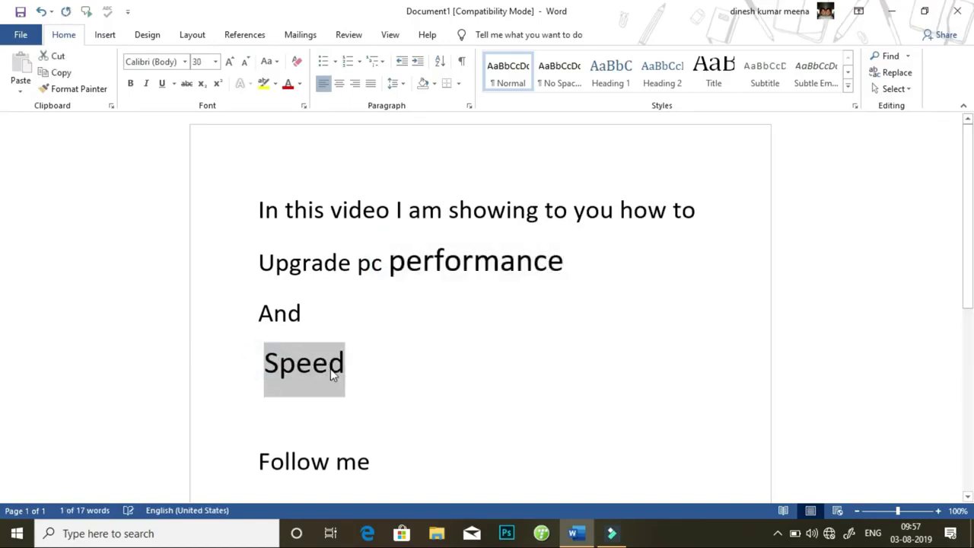
Set the word "Upgrade" at the start of the second line to a font size of 47 pt
drag(257, 263, 354, 266)
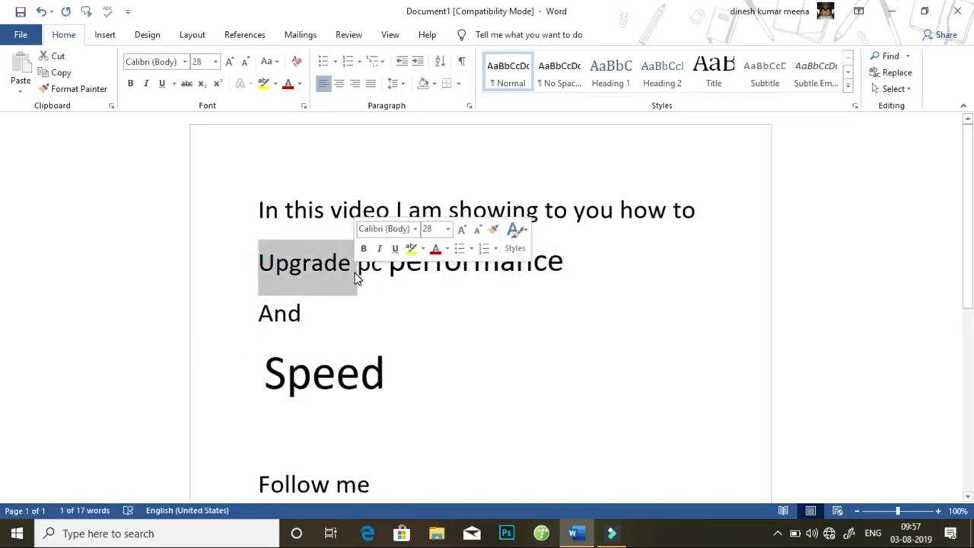
key(ctrl+bracketleft)
key(ctrl+bracketleft)
key(ctrl+bracketleft)
key(ctrl+bracketleft)
key(ctrl+bracketleft)
key(ctrl+bracketleft)
key(ctrl+bracketleft)
key(ctrl+bracketleft)
key(ctrl+bracketleft)
key(ctrl+bracketleft)
key(ctrl+bracketleft)
key(ctrl+bracketleft)
key(ctrl+bracketleft)
key(ctrl+bracketright)
key(ctrl+bracketright)
key(ctrl+bracketright)
key(ctrl+bracketright)
key(ctrl+bracketright)
key(ctrl+bracketright)
key(ctrl+bracketright)
key(ctrl+bracketright)
key(ctrl+bracketright)
key(ctrl+bracketright)
key(ctrl+bracketright)
key(ctrl+bracketright)
key(ctrl+bracketright)
key(ctrl+bracketright)
key(ctrl+bracketright)
key(ctrl+bracketright)
key(ctrl+bracketright)
key(ctrl+bracketright)
key(ctrl+bracketright)
key(ctrl+bracketright)
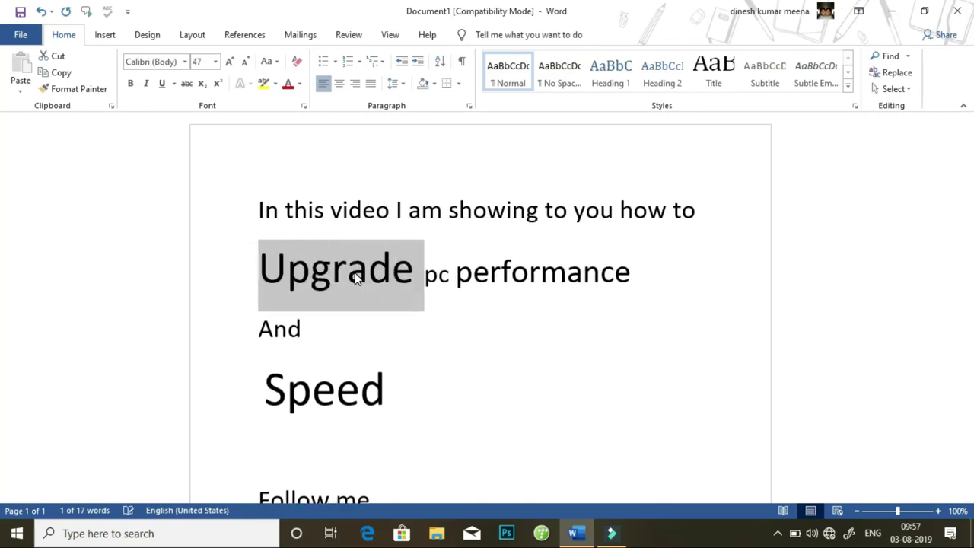
Deselect the text and minimize the document window to reach the desktop
scroll(639, 290, down, 3)
click(639, 290)
scroll(886, 306, up, 3)
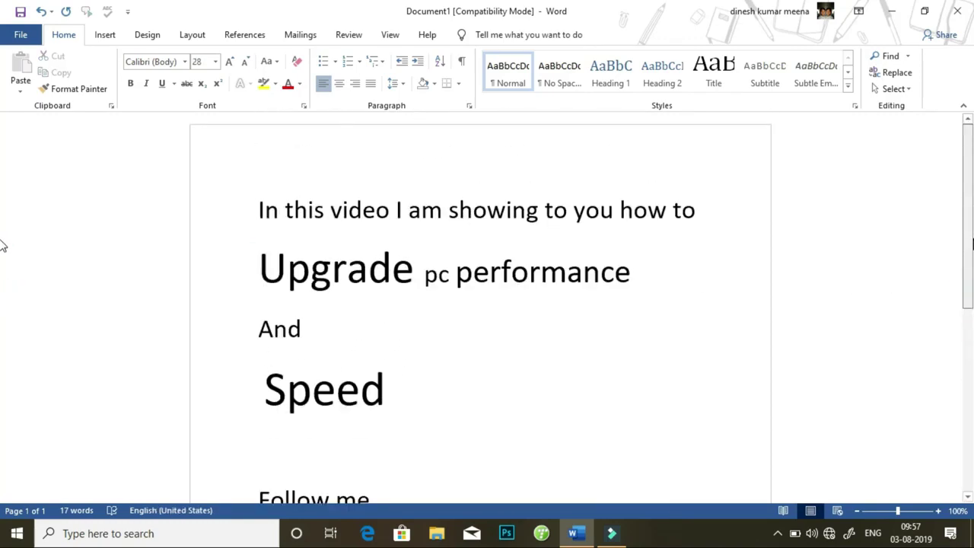
scroll(4, 266, down, 3)
scroll(967, 217, up, 3)
click(891, 11)
right_click(688, 100)
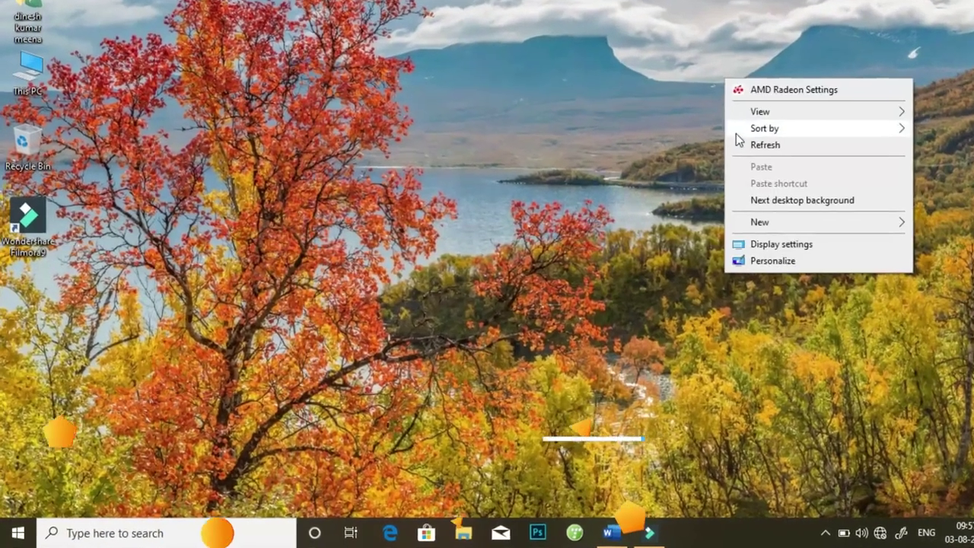
key(Escape)
Open the Recent items folder with the Run command "recent"
key(super+r)
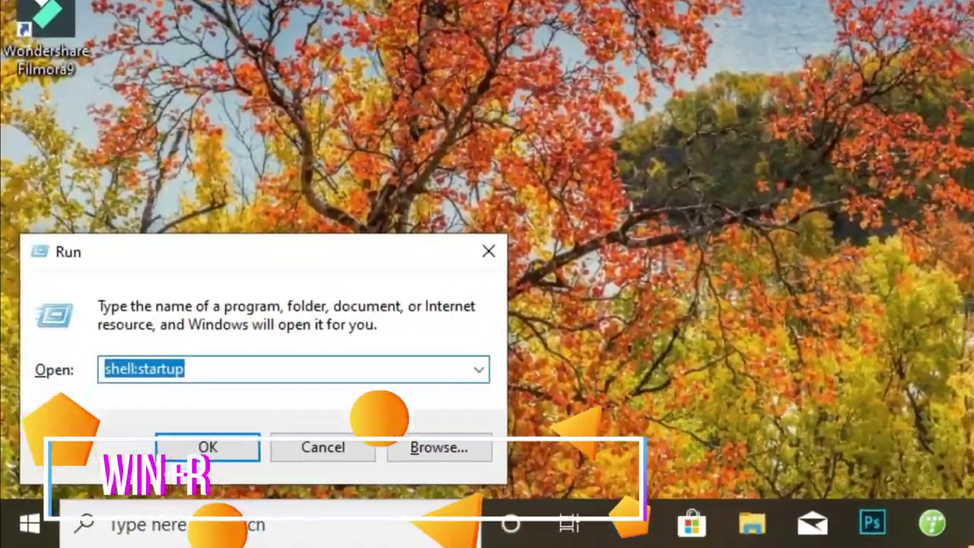
text(recent)
key(Return)
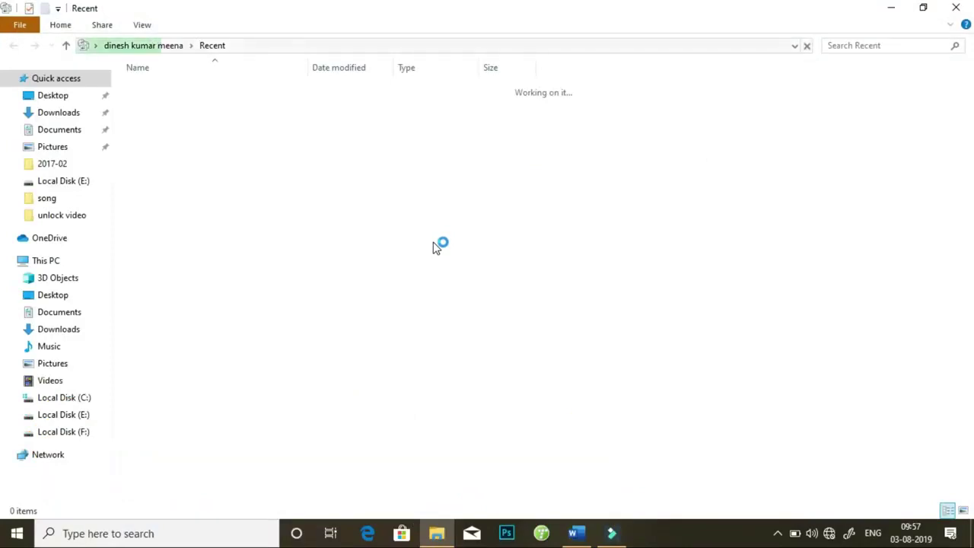
Permanently delete every item in the Recent folder and close its window
key(ctrl+a)
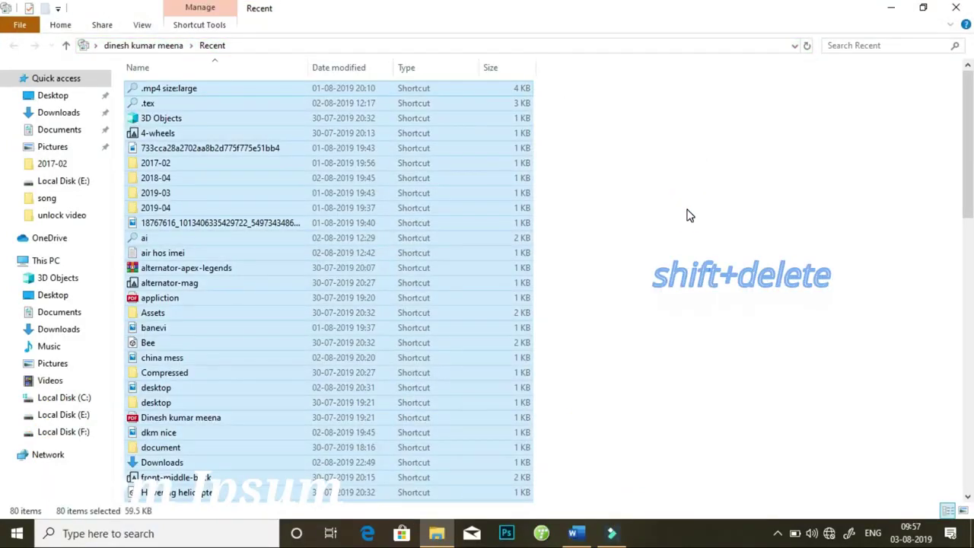
key(shift+Delete)
right_click(688, 215)
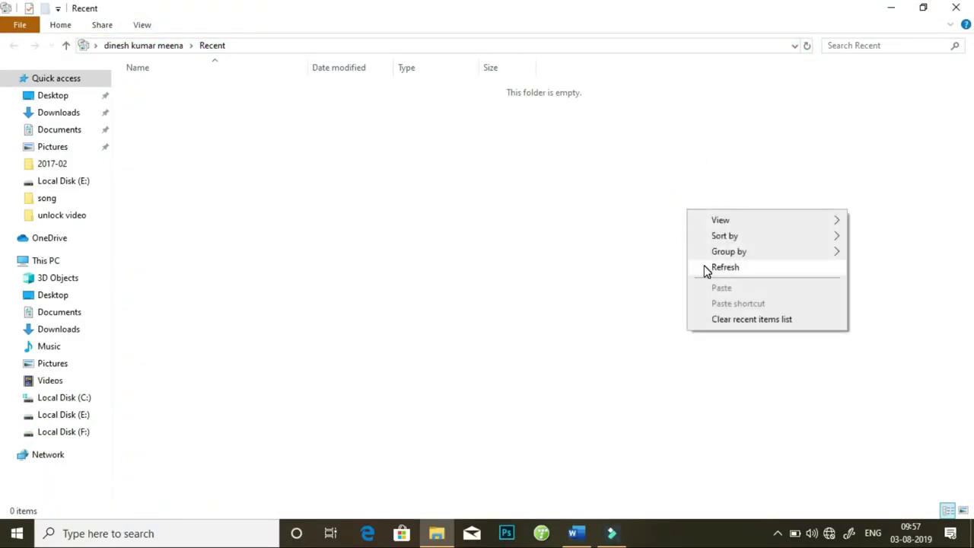
click(677, 266)
click(956, 7)
Open the Windows Prefetch folder with the Run command "prefetch"
key(super+r)
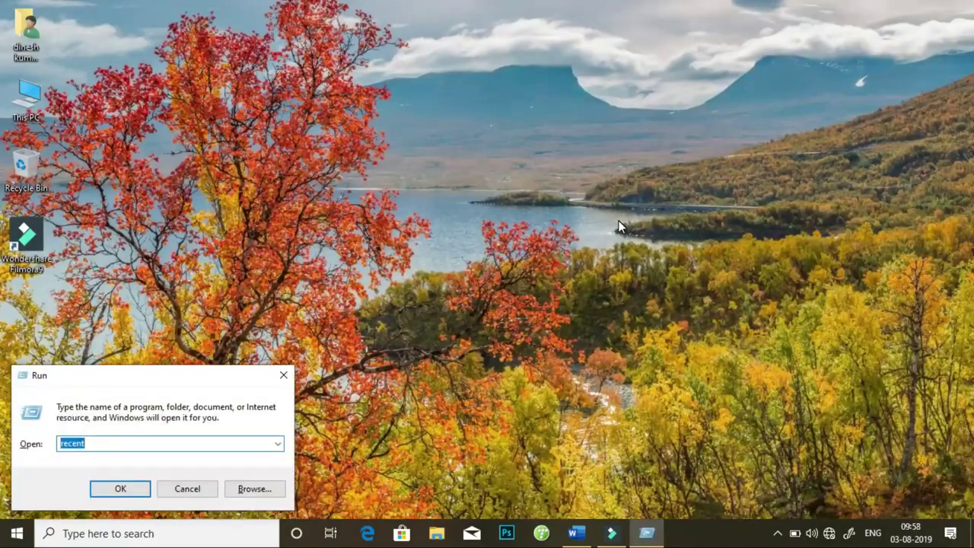
text(pre)
key(Down)
click(114, 488)
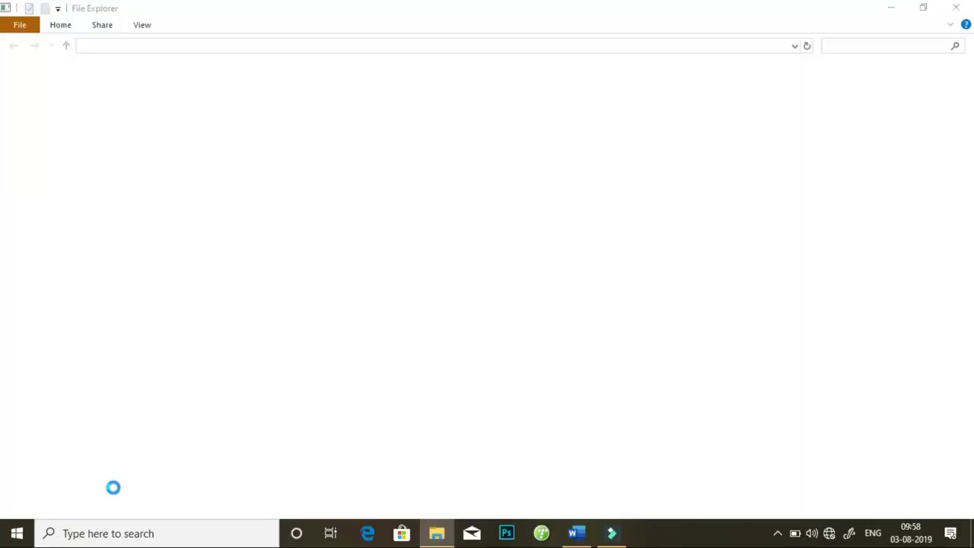
click(515, 289)
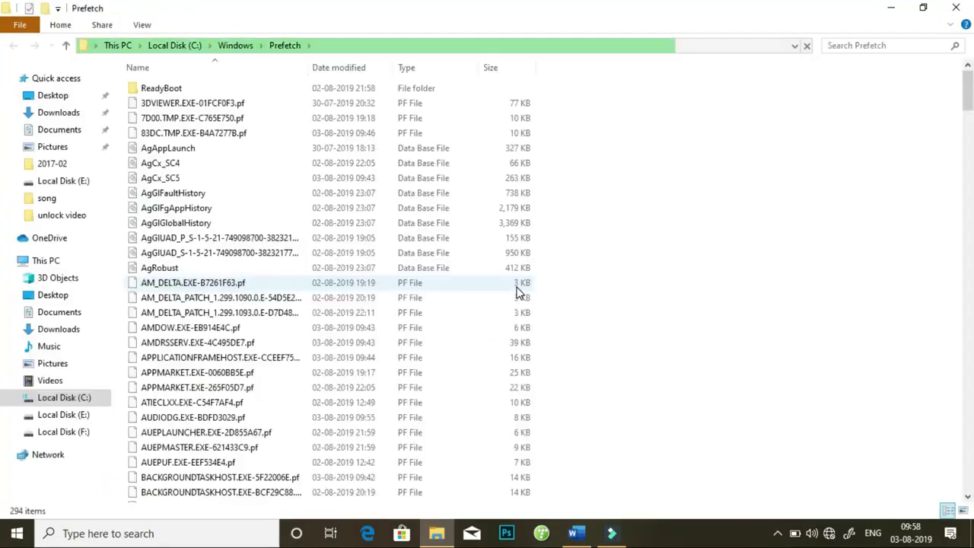
Permanently delete all items in the Prefetch folder, skipping the file that cannot be deleted, and refresh the folder
key(ctrl+a)
key(shift+Delete)
key(Return)
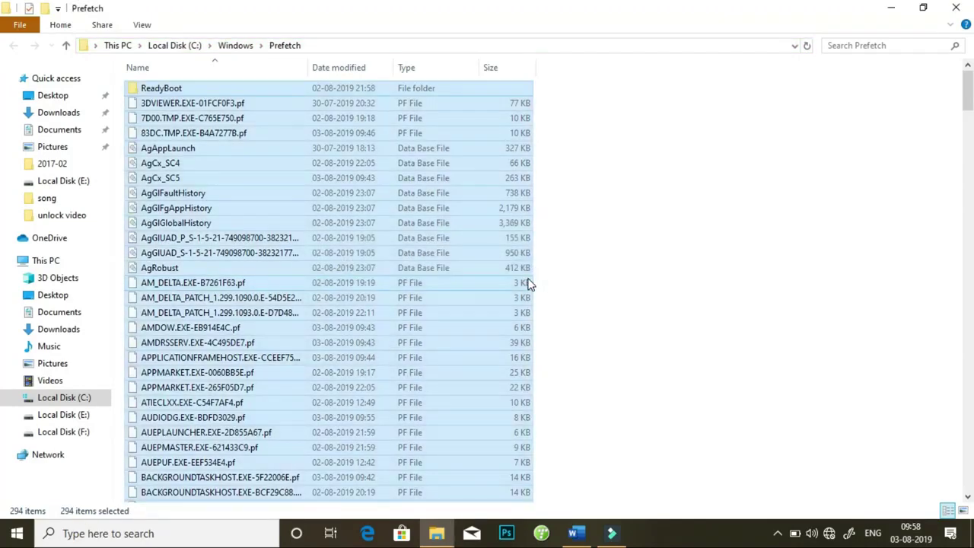
click(499, 232)
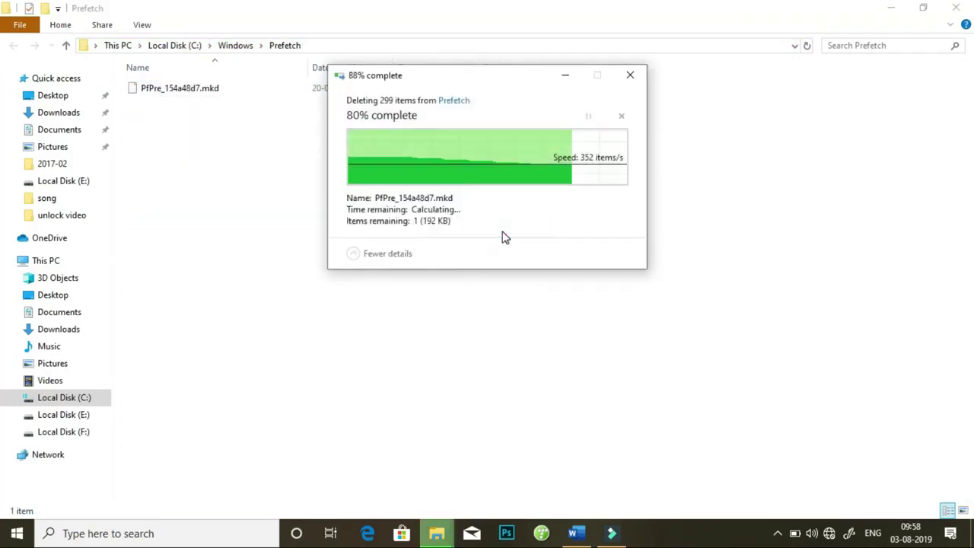
right_click(443, 295)
click(466, 371)
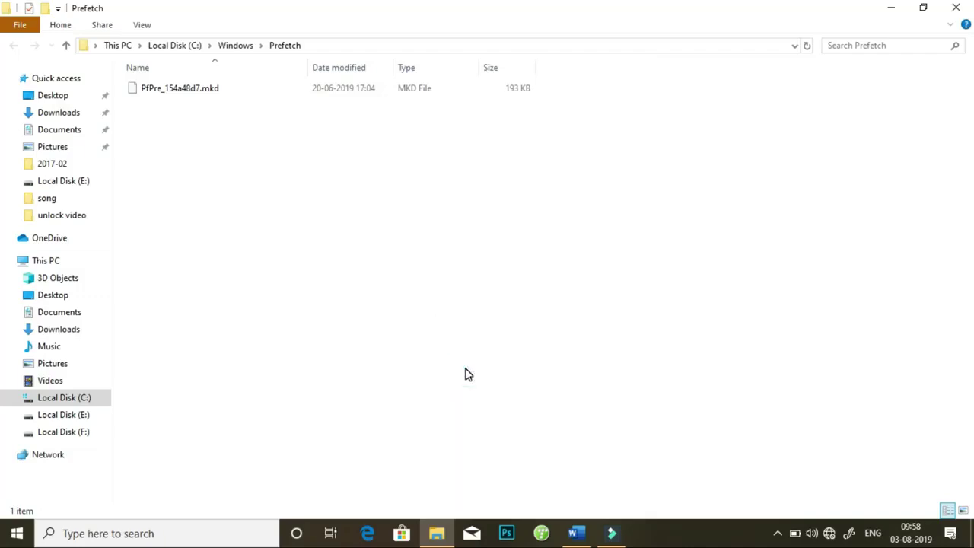
Open the Windows Temp folder with the Run command "temp"
key(super+r)
text(temp)
key(Return)
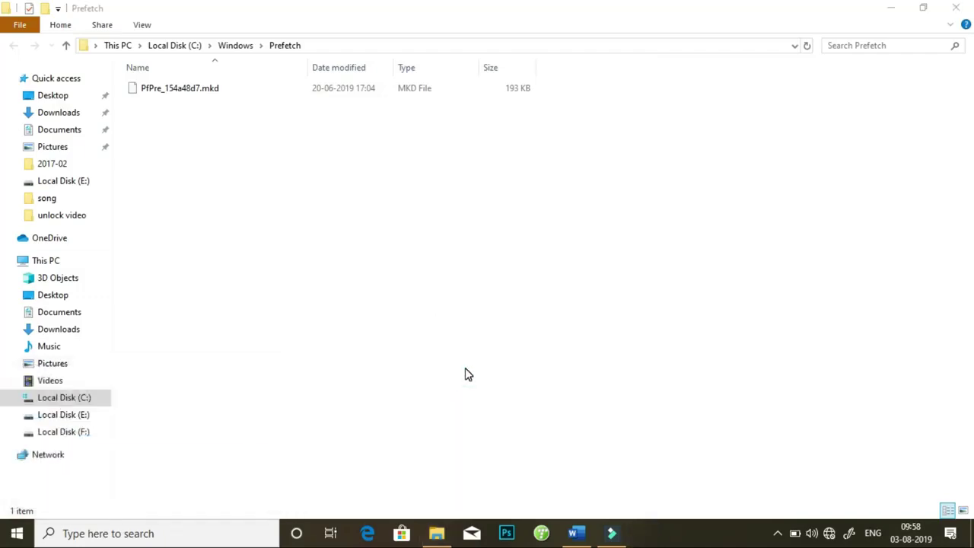
Permanently delete all items in the Windows Temp folder, skipping all files in use, and refresh the folder
key(ctrl+a)
key(shift+Delete)
key(Return)
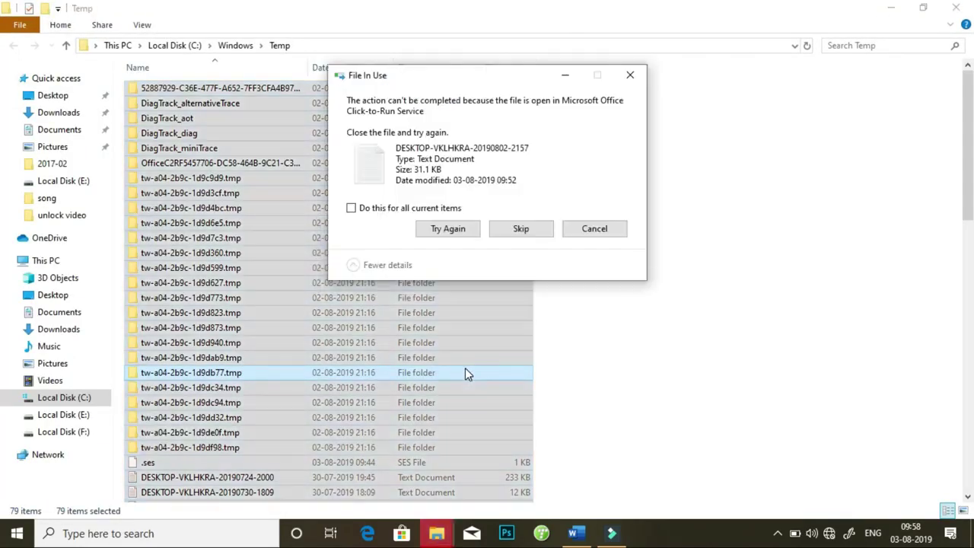
click(351, 206)
click(496, 235)
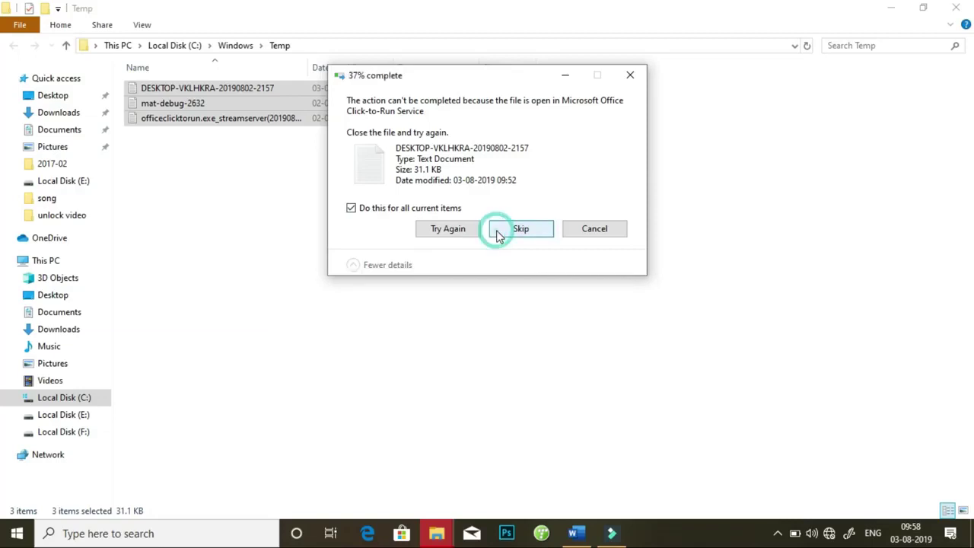
right_click(364, 365)
click(417, 231)
Open the user account's local Temp folder with the Run command "%temp%"
key(super+r)
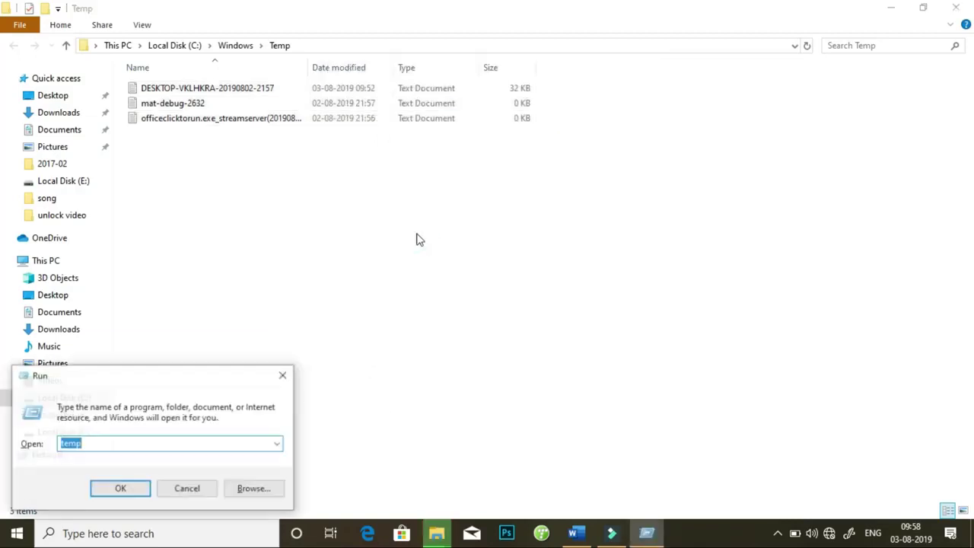
text(%temp%)
click(120, 489)
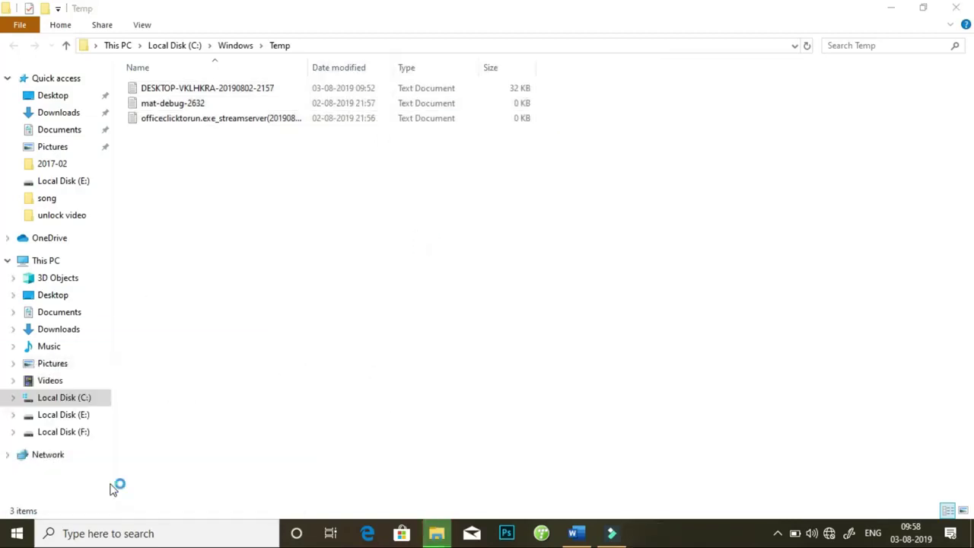
Permanently delete all items in the local AppData Temp folder, skipping all items in use, and refresh the folder
key(ctrl+a)
key(shift+Delete)
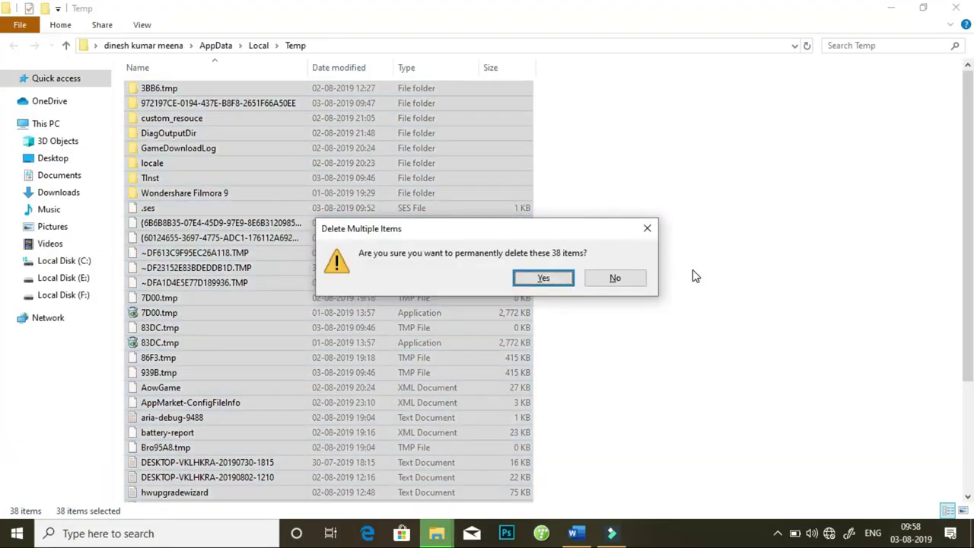
key(Return)
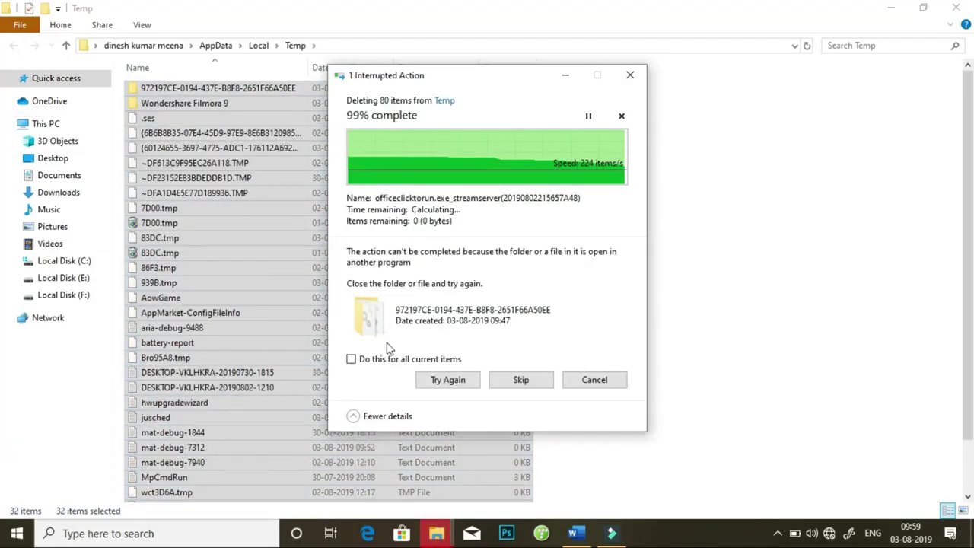
click(387, 361)
click(493, 383)
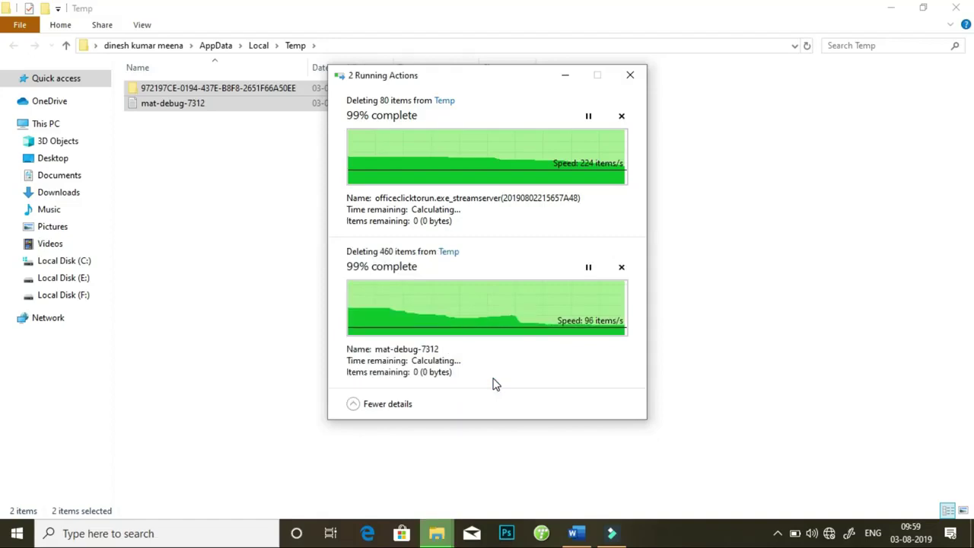
right_click(766, 196)
click(788, 270)
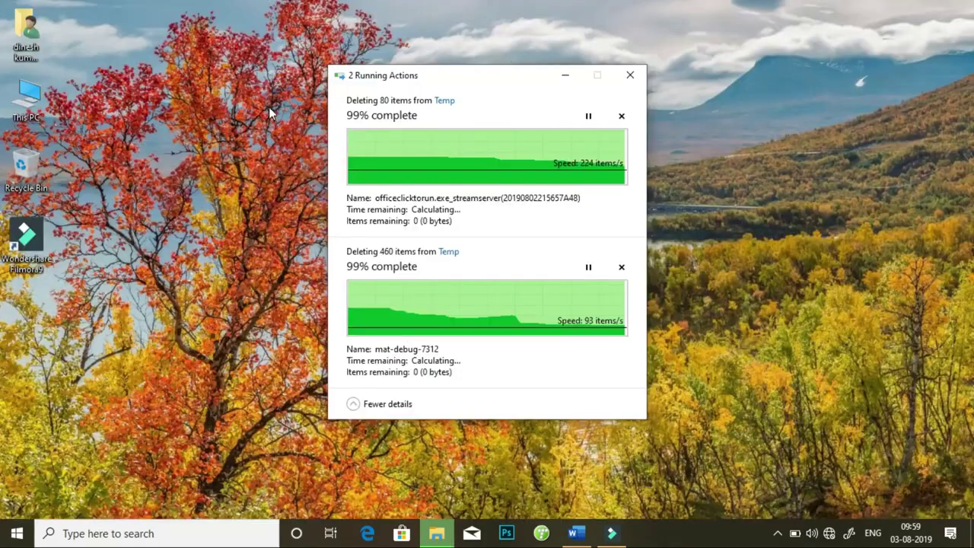
Open the Storage page of the Windows System settings
click(17, 533)
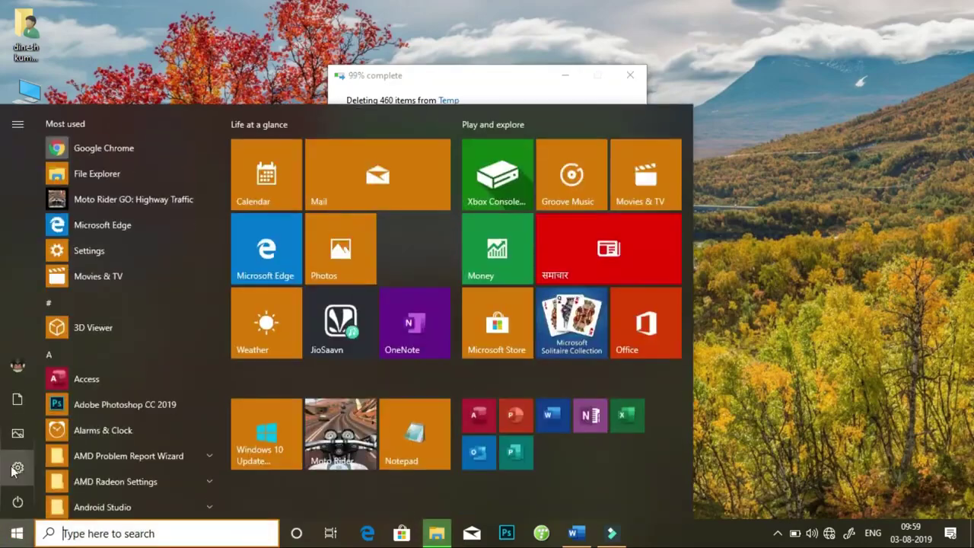
click(15, 469)
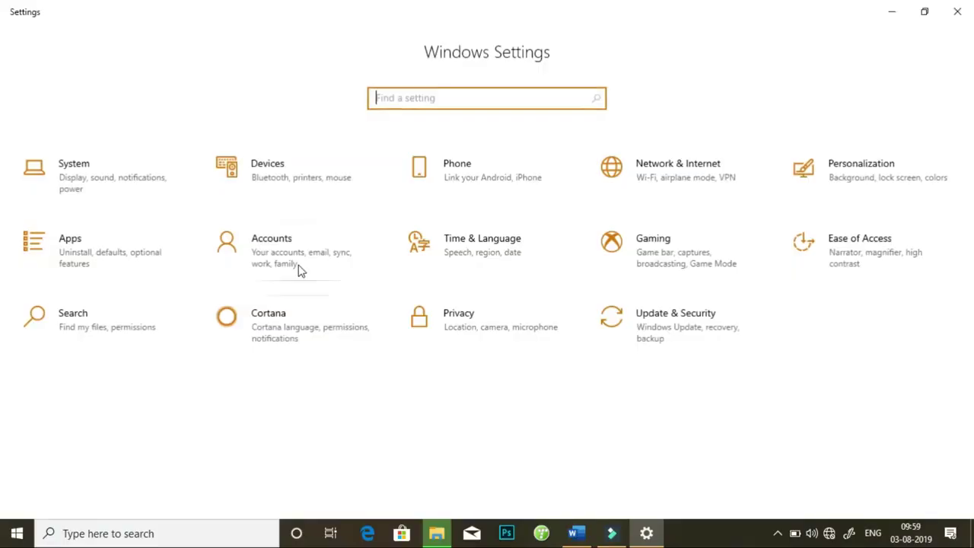
click(57, 174)
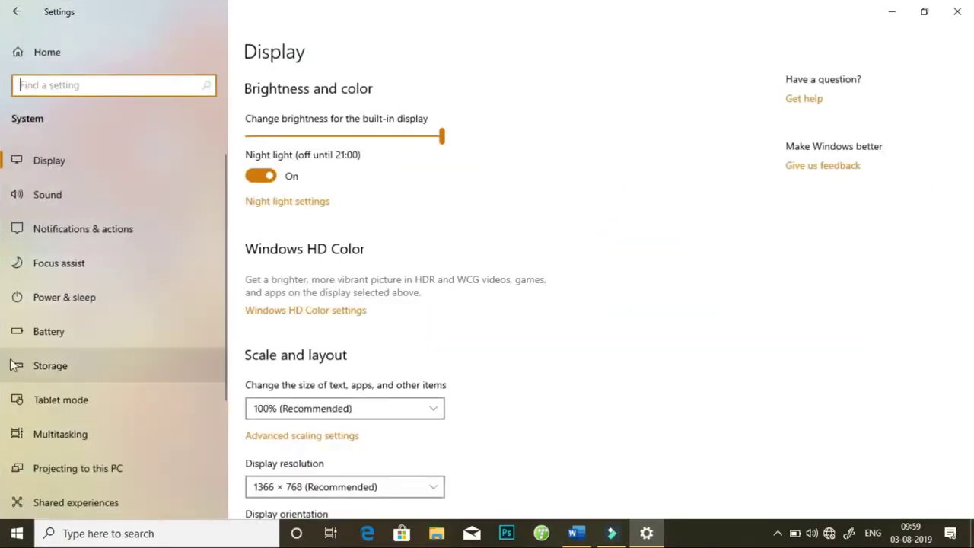
click(84, 364)
scroll(482, 291, down, 2)
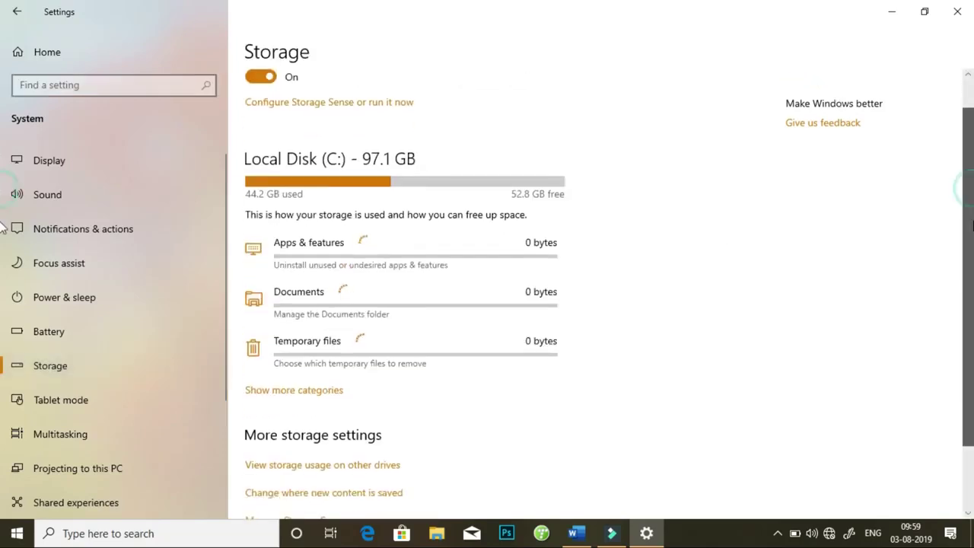
scroll(971, 131, up, 2)
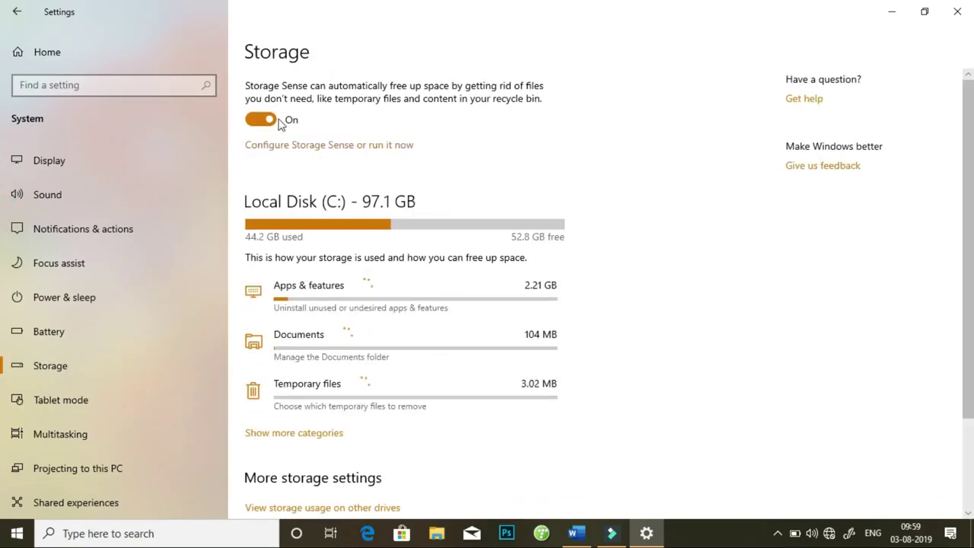
Open the Storage Sense configuration and start an immediate cleanup to free up space
click(335, 146)
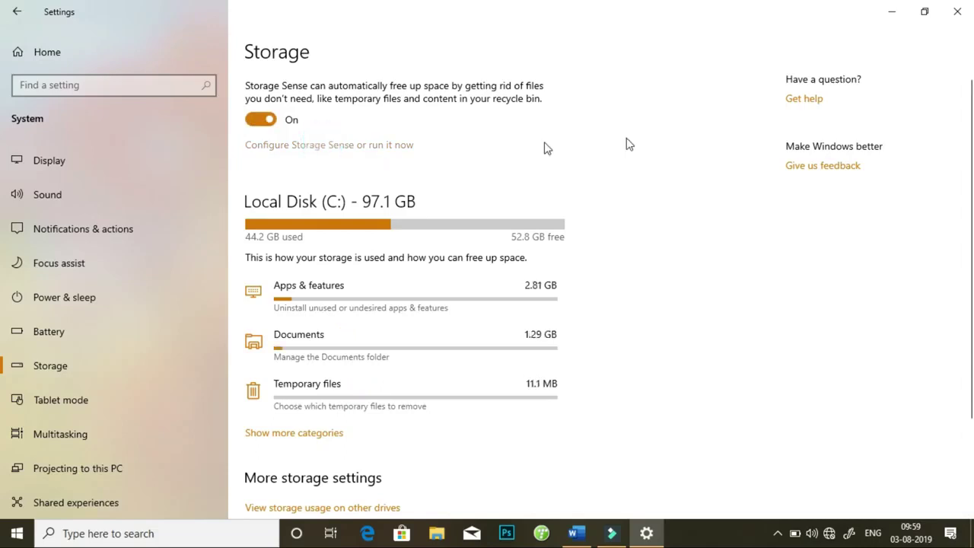
scroll(259, 478, down, 5)
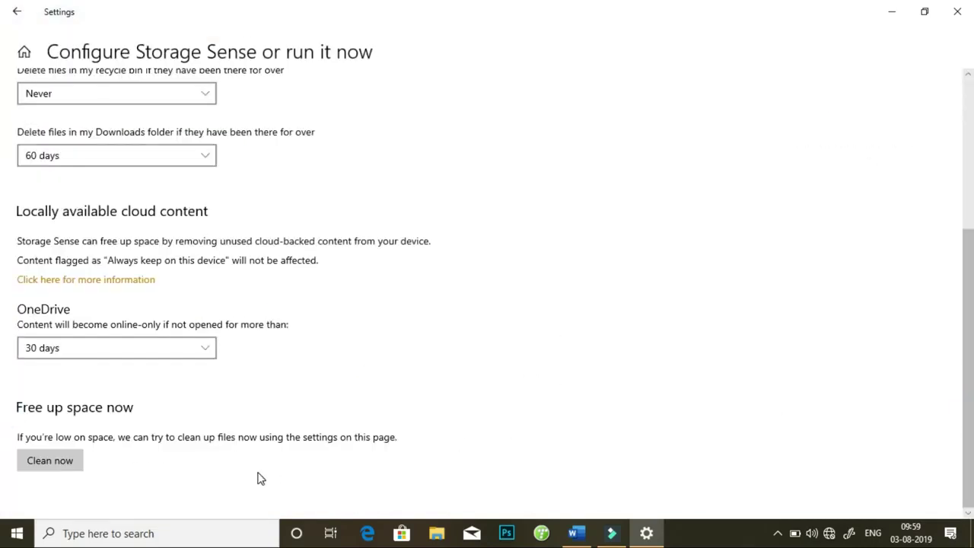
click(73, 468)
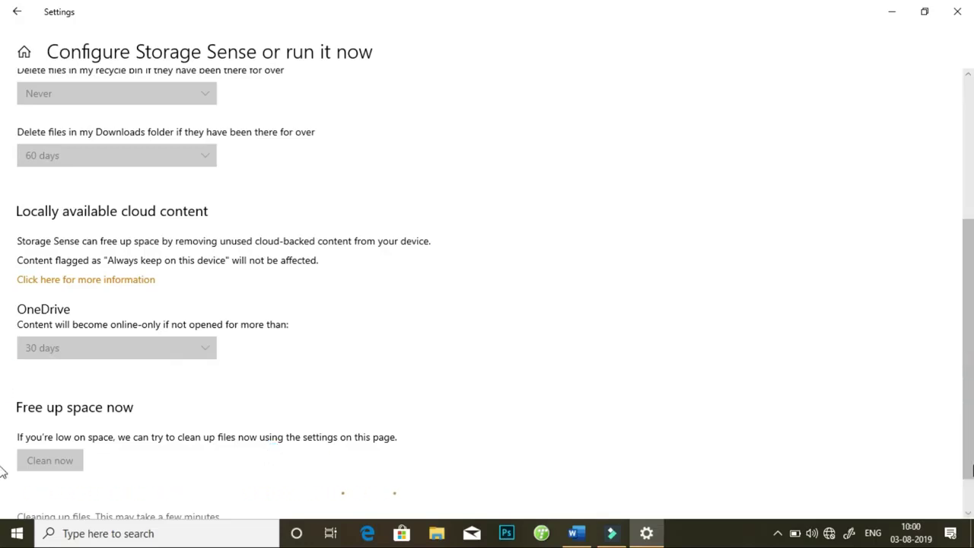
Minimize Settings, open the properties of Local Disk (C:) from This PC, and launch Disk Cleanup for the drive
scroll(3, 479, down, 1)
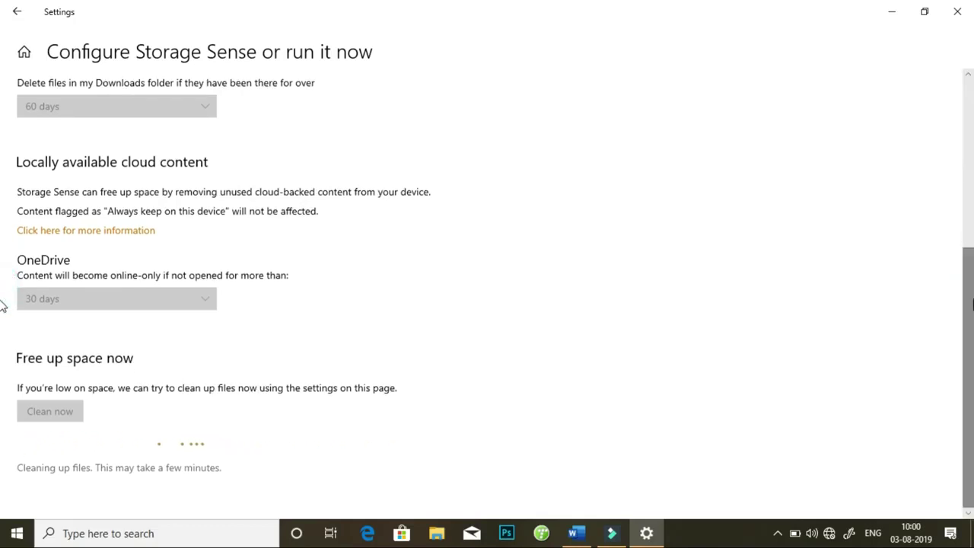
click(892, 11)
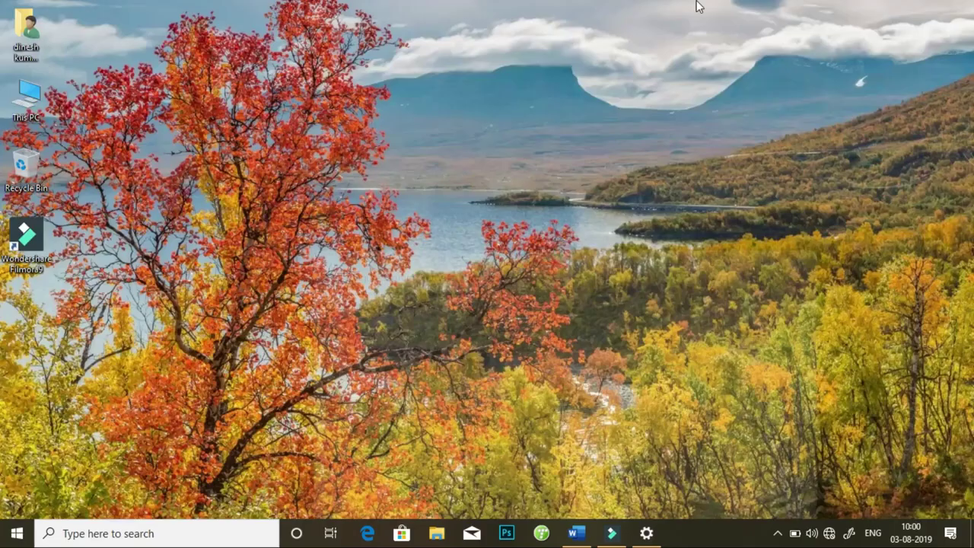
double_click(25, 107)
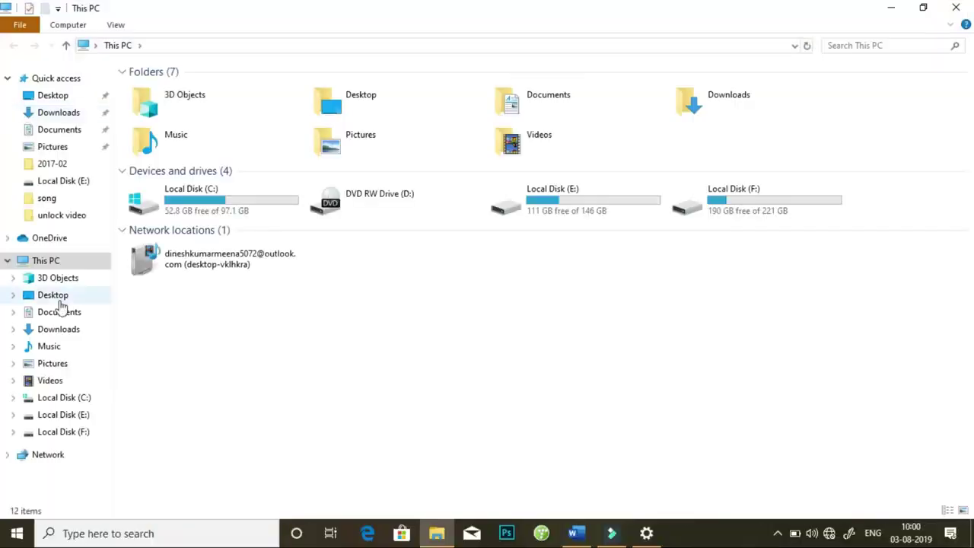
double_click(253, 196)
right_click(251, 195)
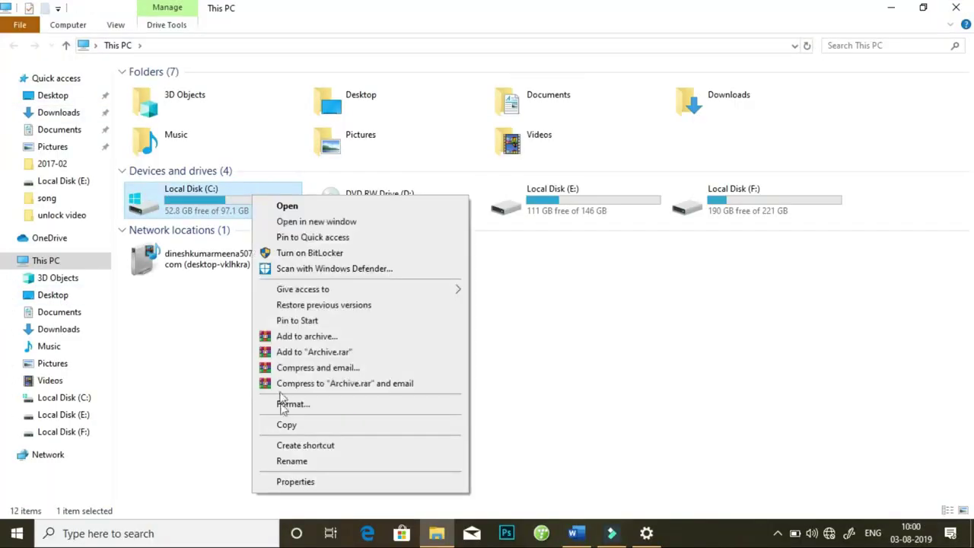
click(304, 487)
click(467, 399)
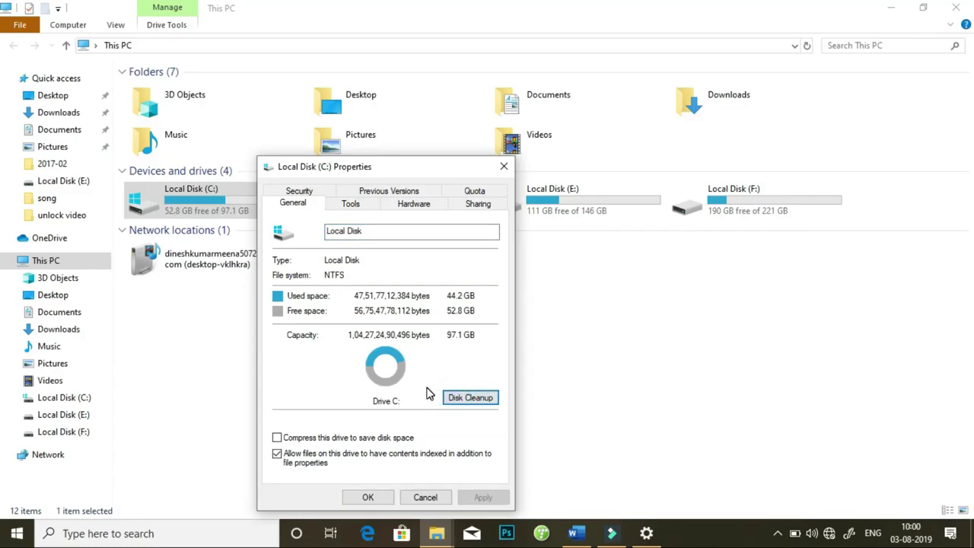
Open Optimize Drives from the C: drive's properties and optimize the E:, F: and System Reserved drives alongside Local Disk (C:)
click(350, 203)
click(423, 340)
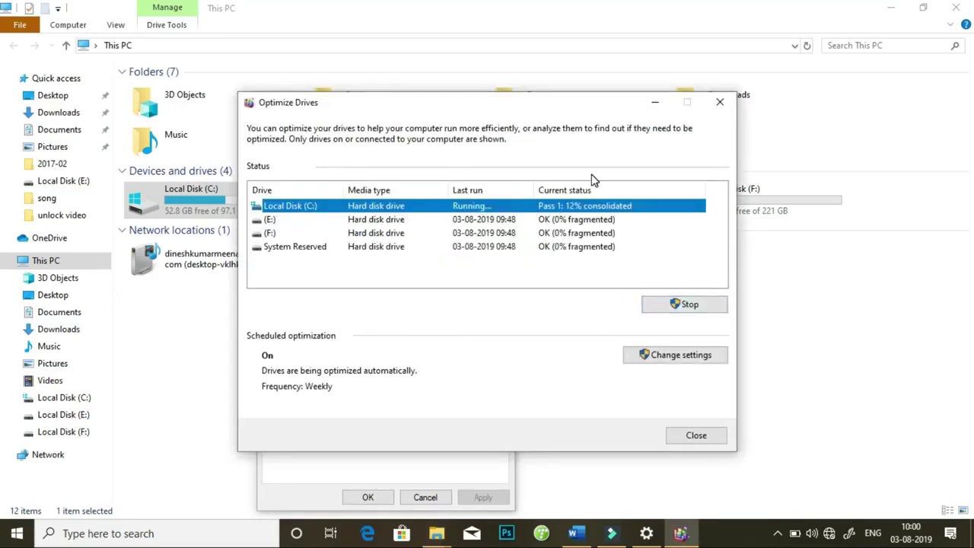
click(583, 220)
click(674, 303)
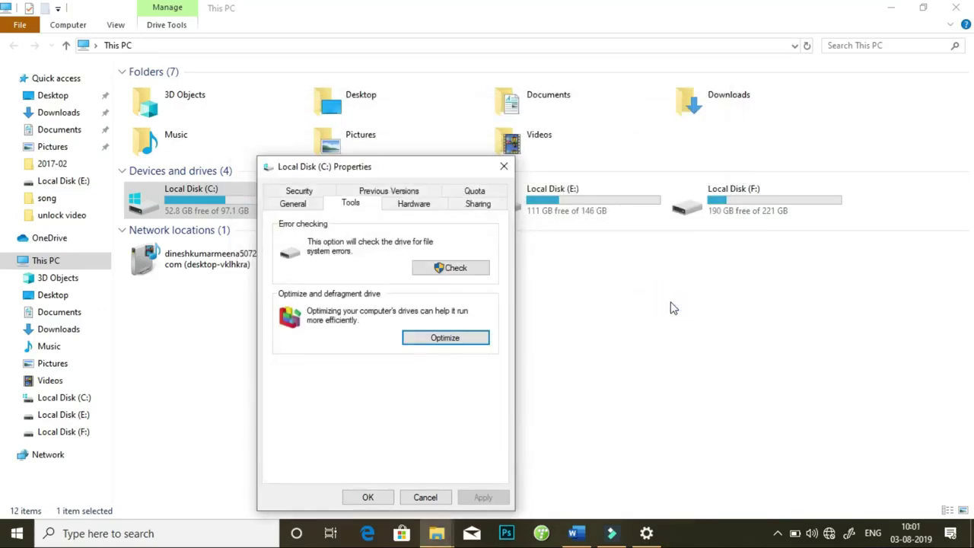
click(605, 232)
click(684, 303)
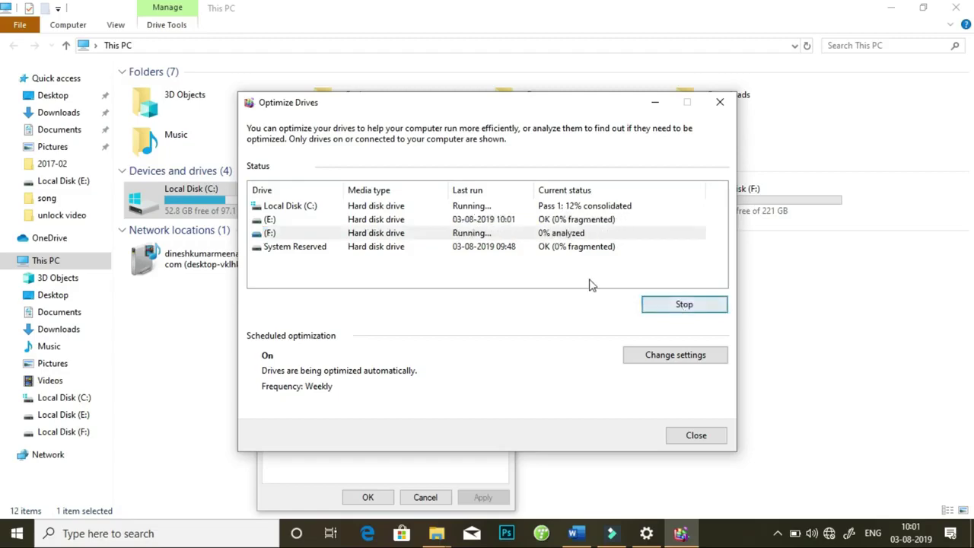
click(579, 246)
click(662, 307)
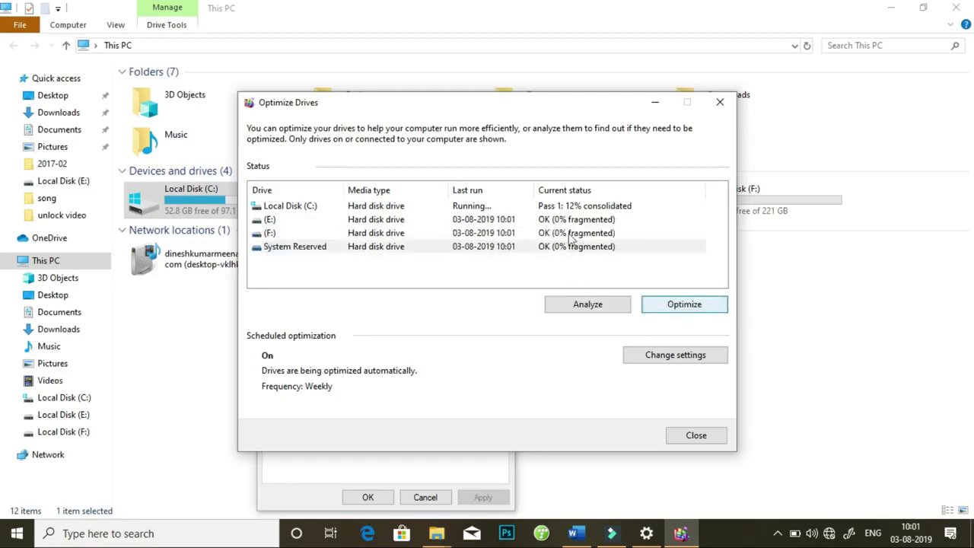
click(587, 210)
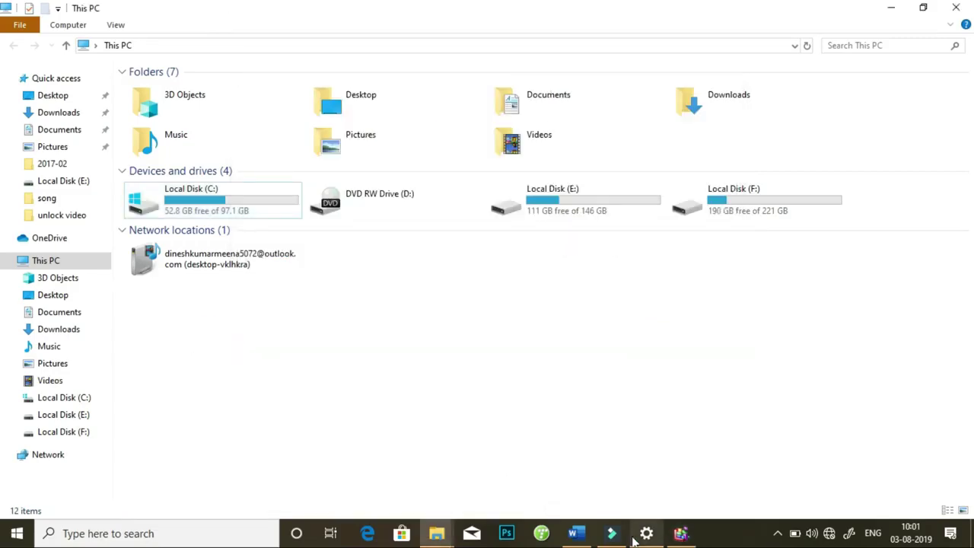
Return to the Storage page in Settings, show more storage categories, and open Temporary files
click(645, 533)
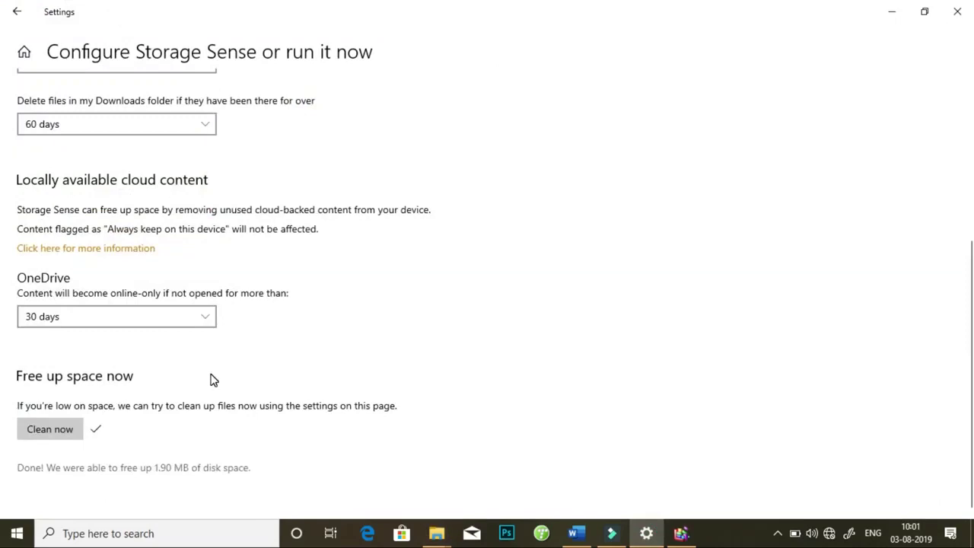
click(2, 6)
click(326, 432)
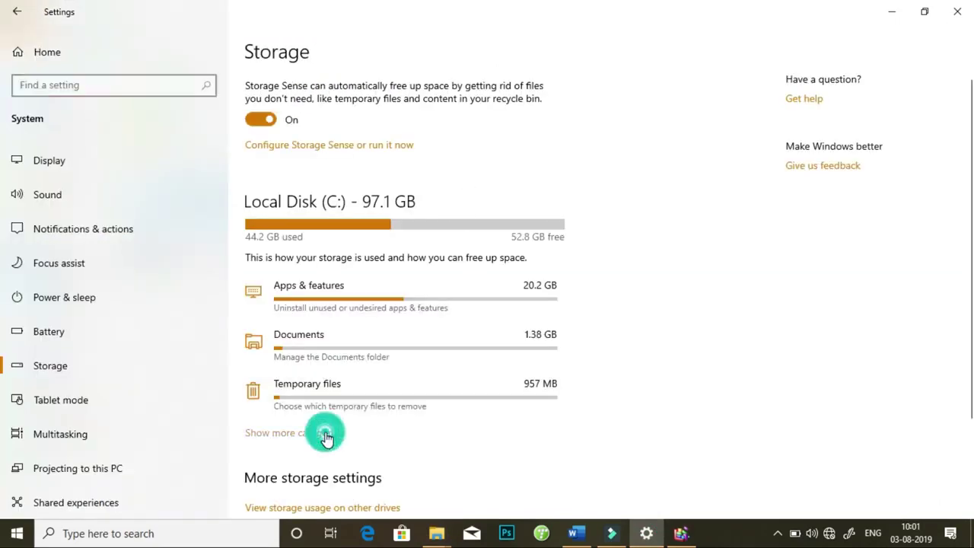
scroll(973, 278, down, 2)
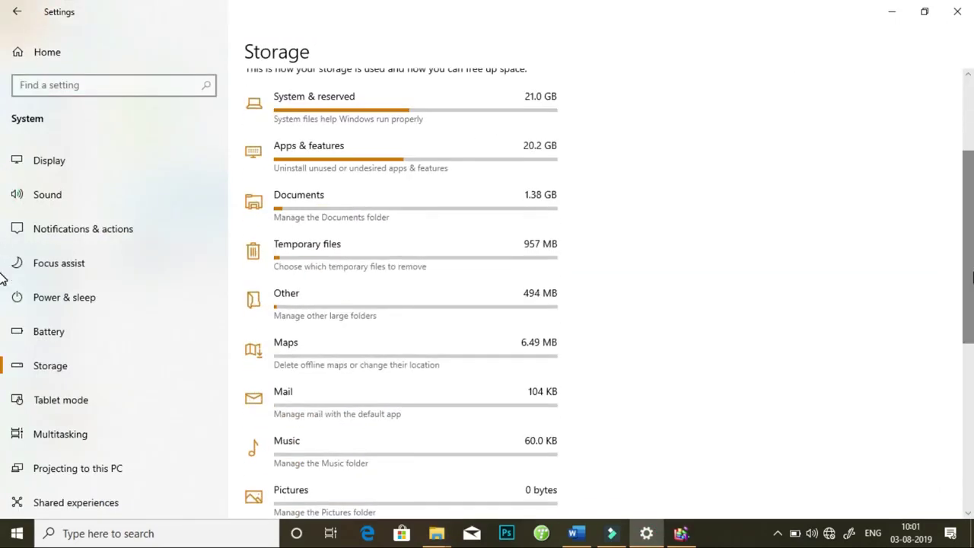
click(419, 245)
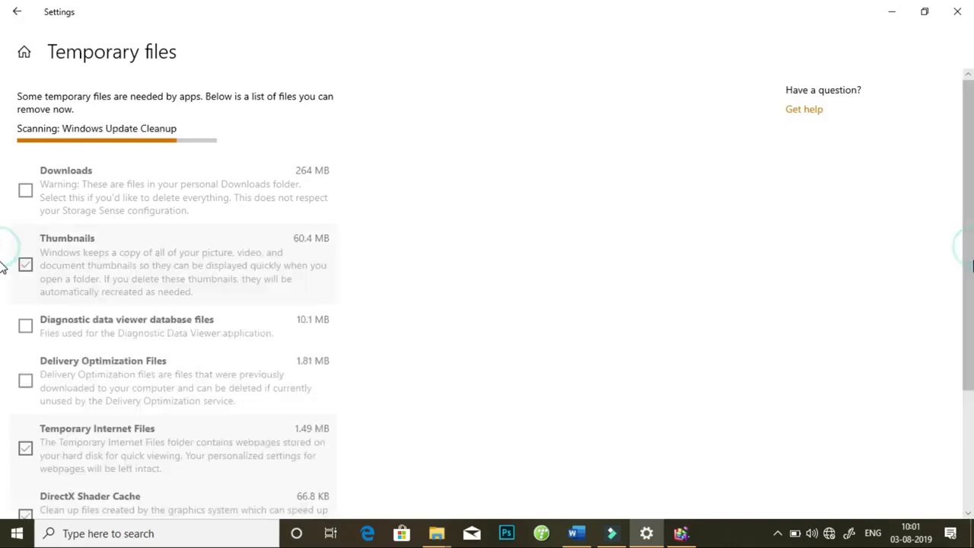
Add Diagnostic data viewer database files and Downloads to the preselected temporary file categories and remove all selected files
scroll(0, 327, down, 3)
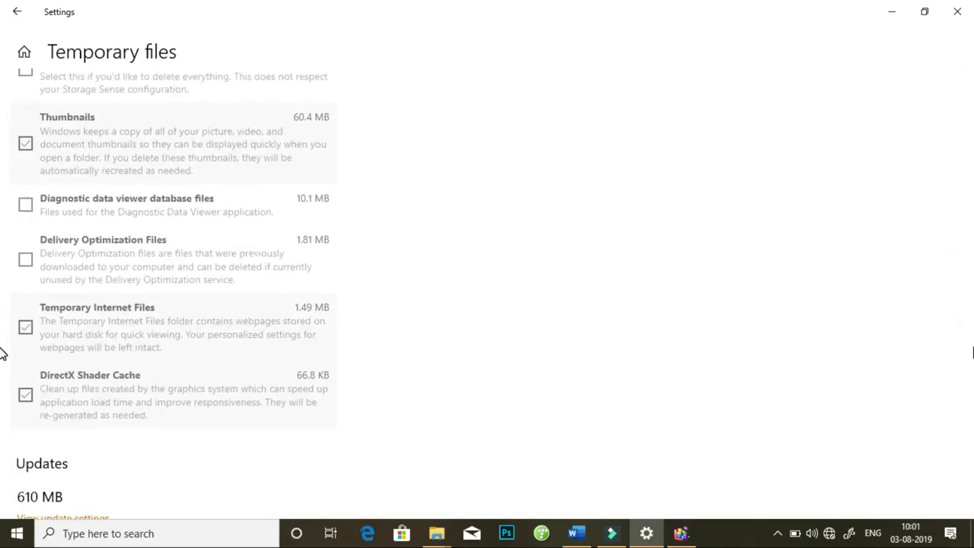
scroll(3, 297, up, 3)
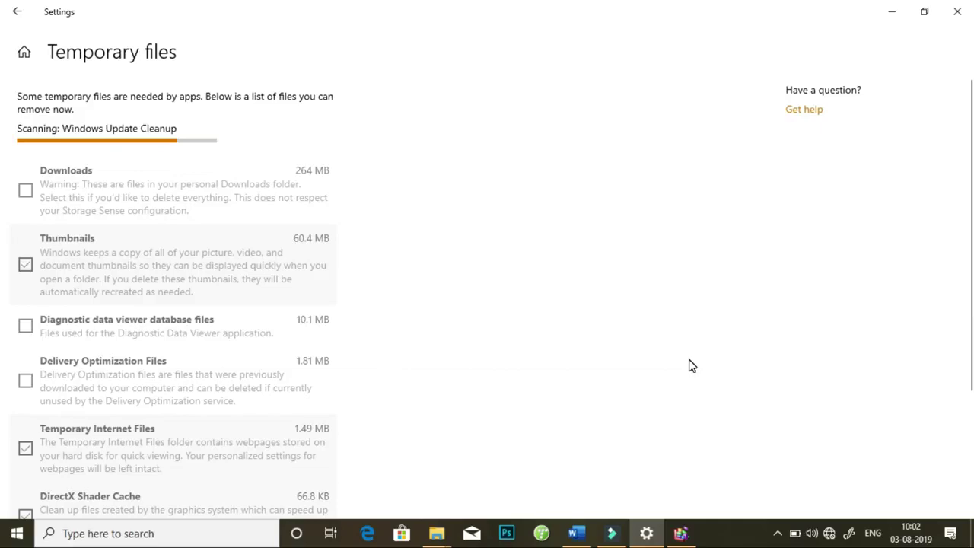
scroll(2, 435, down, 5)
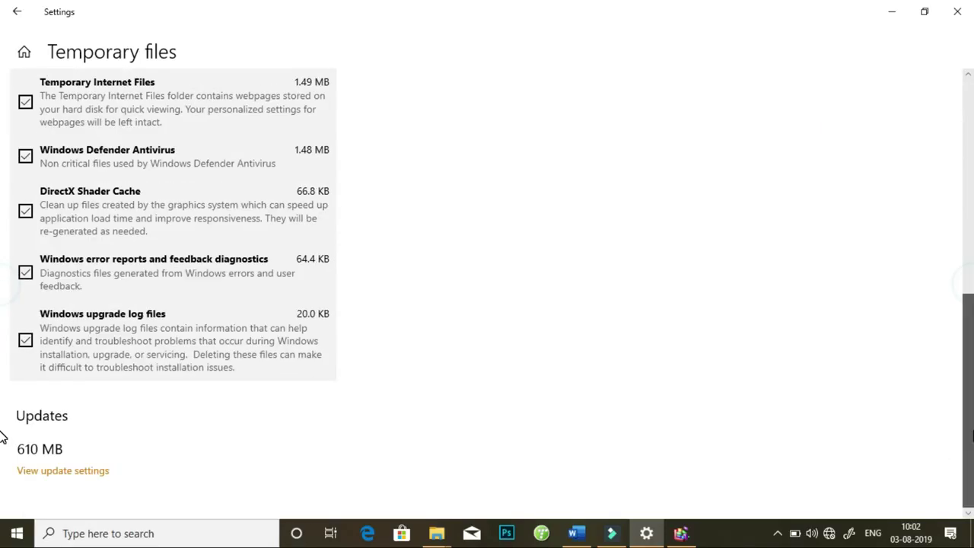
scroll(4, 395, up, 3)
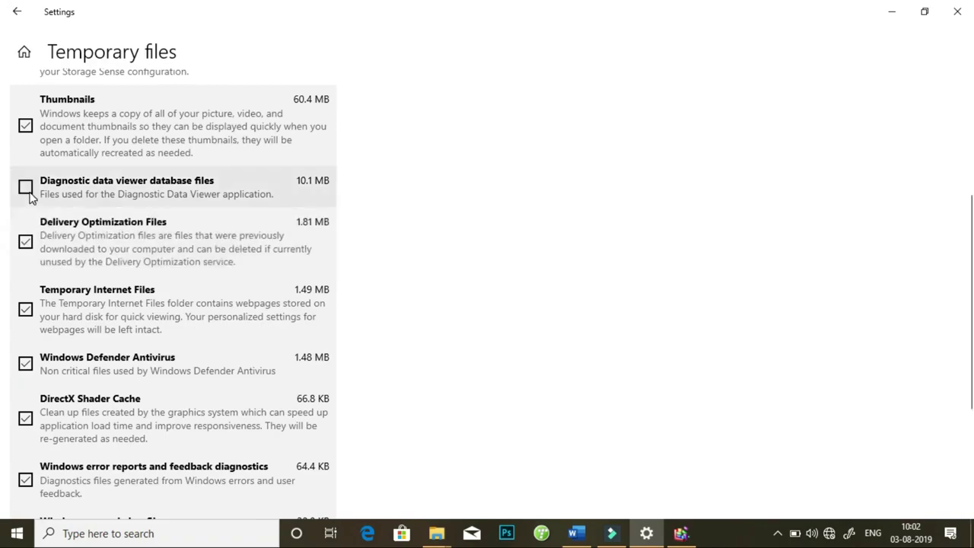
click(27, 193)
scroll(296, 264, up, 2)
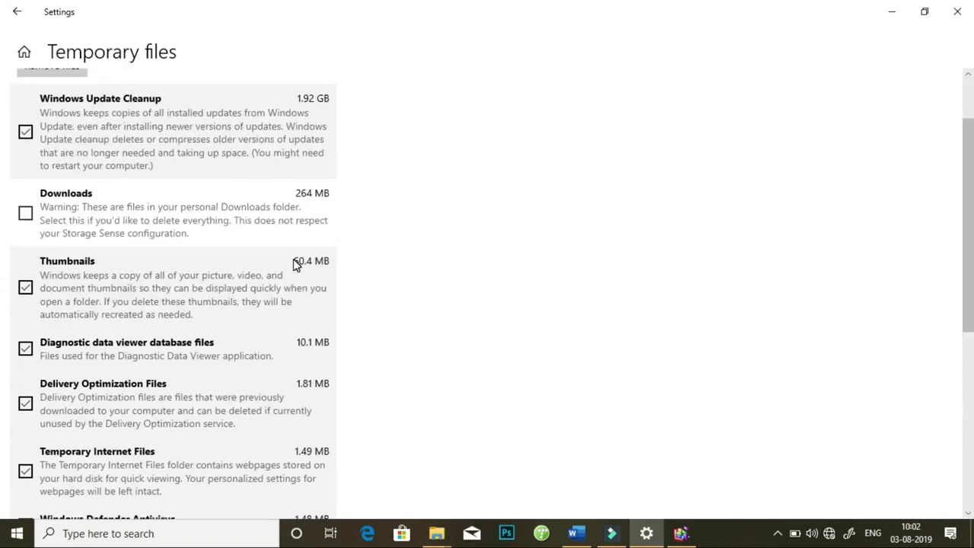
click(25, 214)
scroll(6, 156, up, 1)
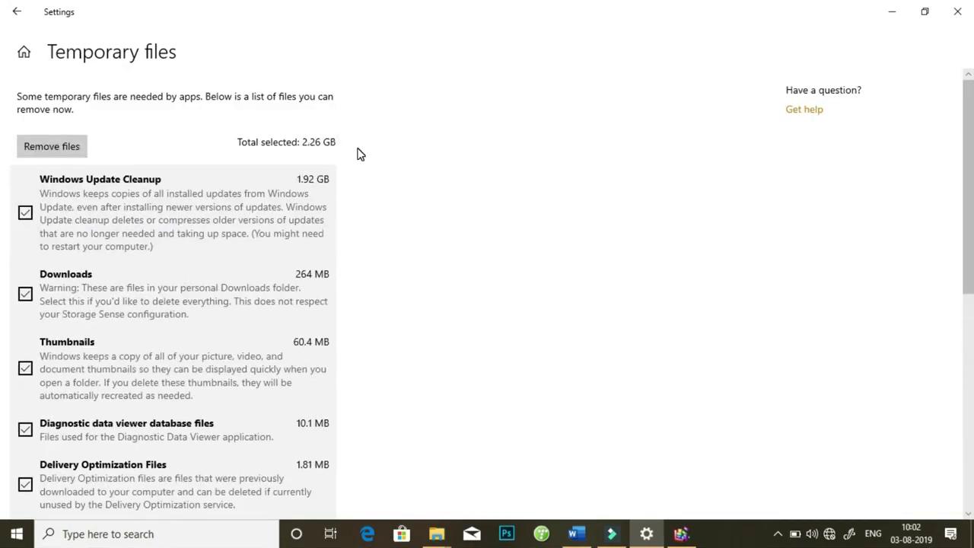
click(73, 148)
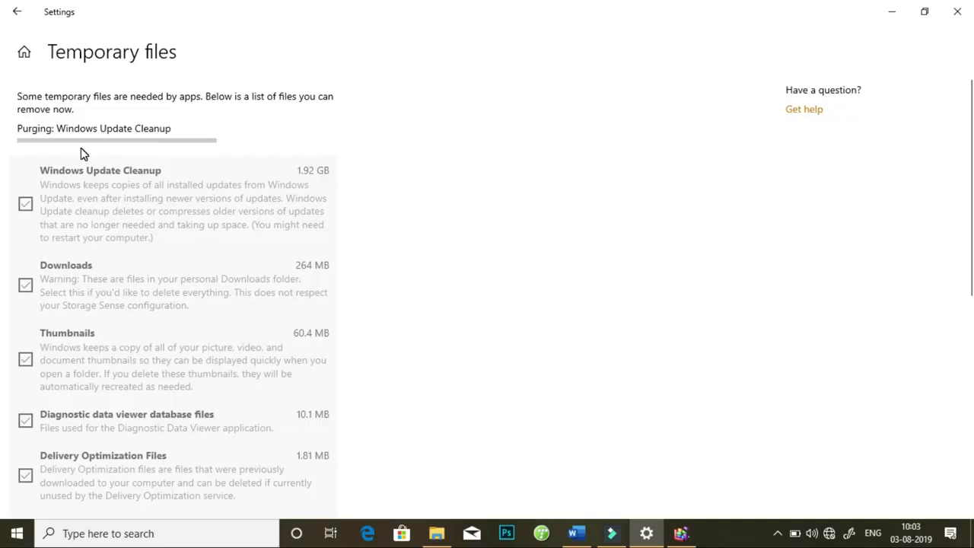
Open Programs and Features in the Control Panel and look through the installed programs for unwanted software
key(super)
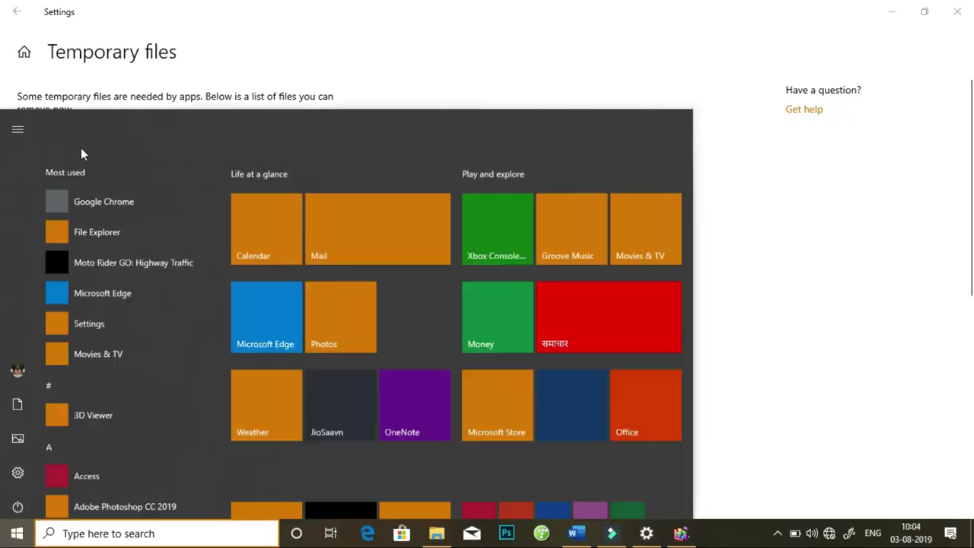
text(control Panel)
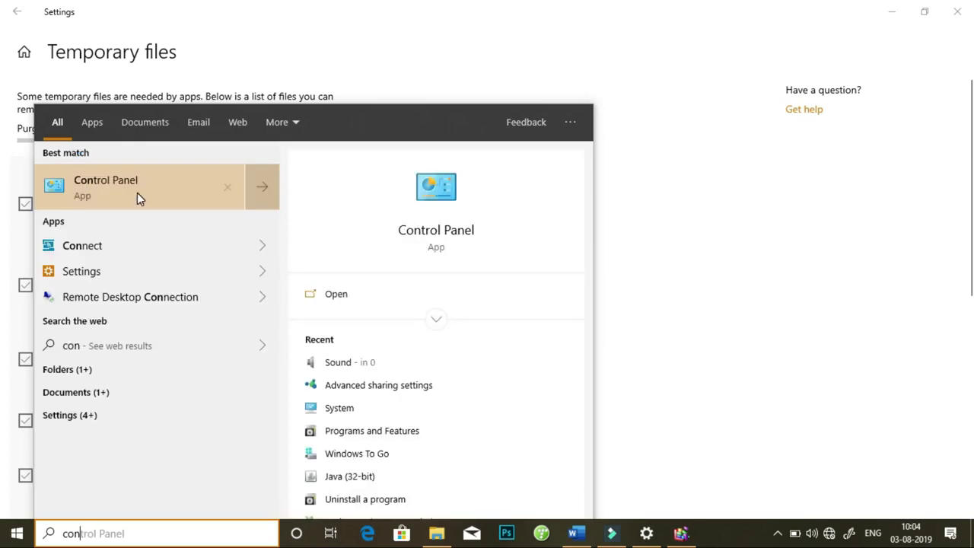
click(169, 188)
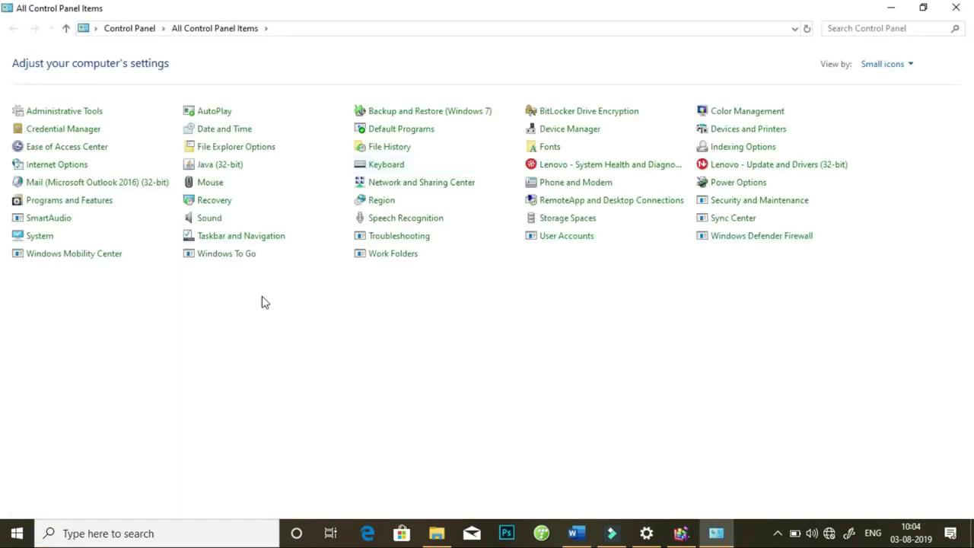
click(254, 206)
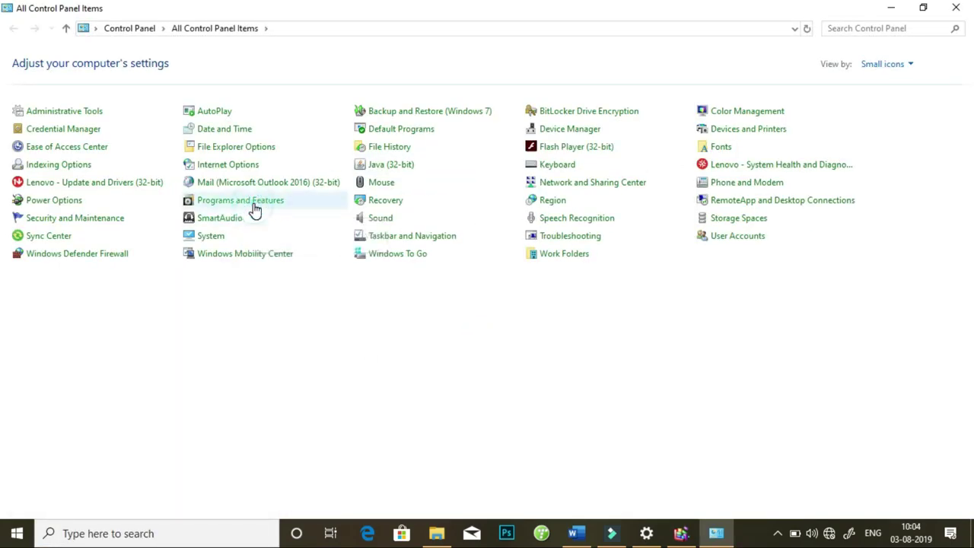
scroll(305, 365, down, 3)
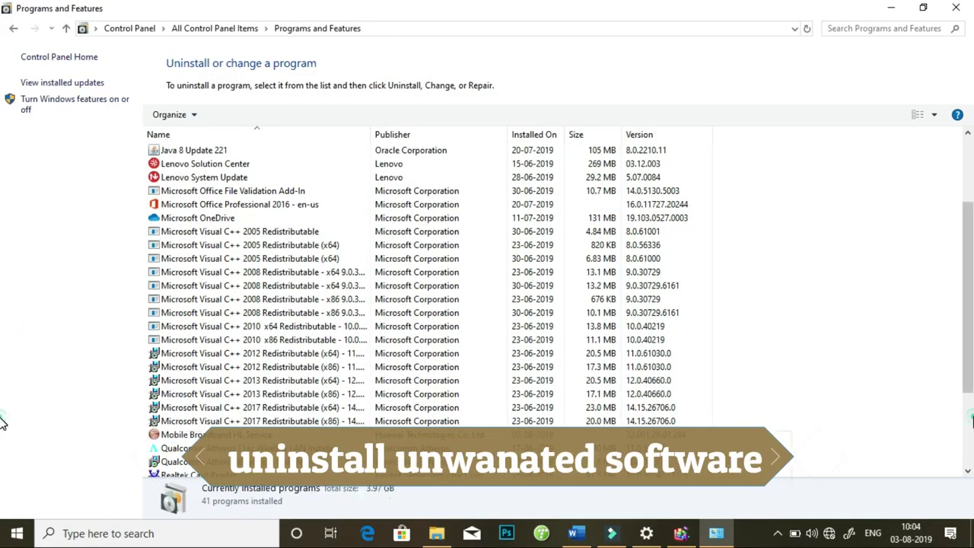
click(968, 416)
drag(971, 418, 971, 283)
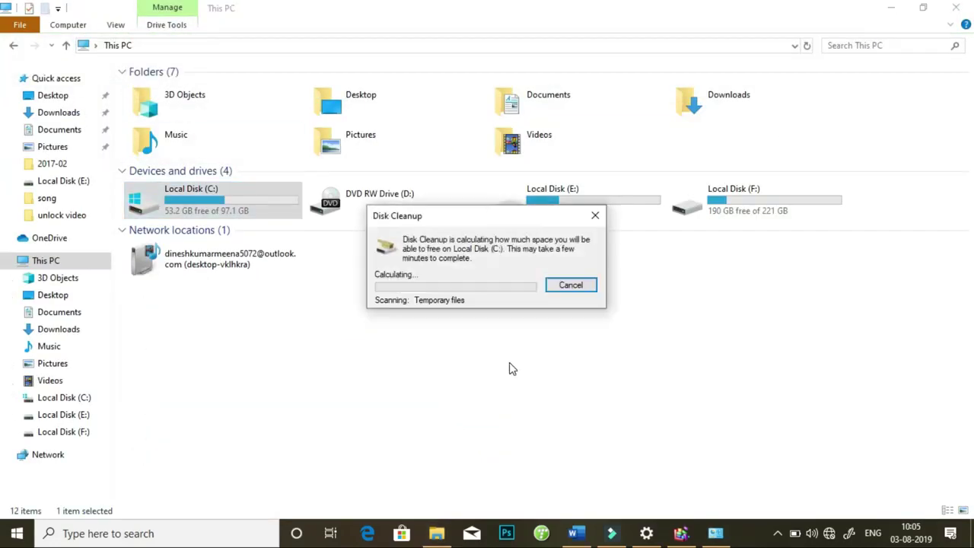
Review the files to delete in Disk Cleanup for Local Disk (C:) and start the system files cleanup
drag(361, 234, 364, 263)
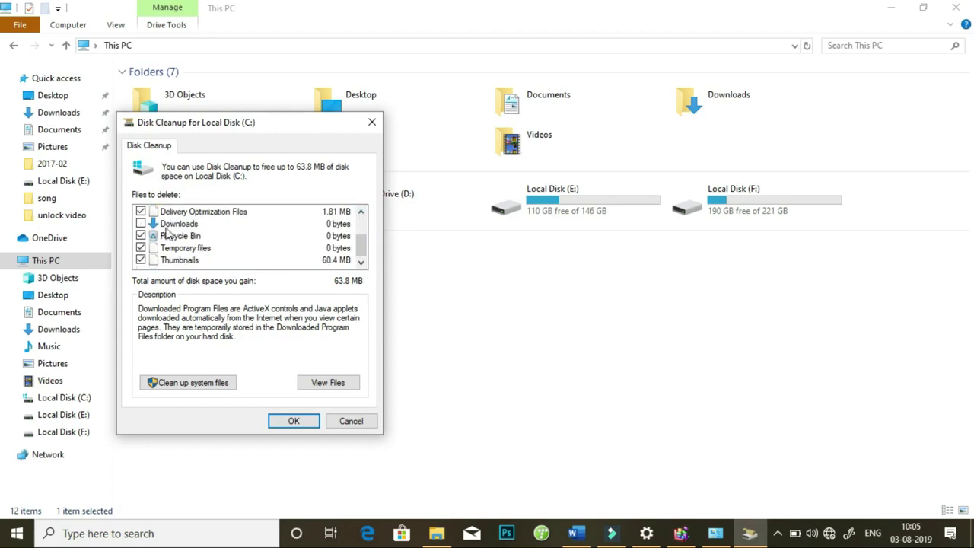
click(190, 381)
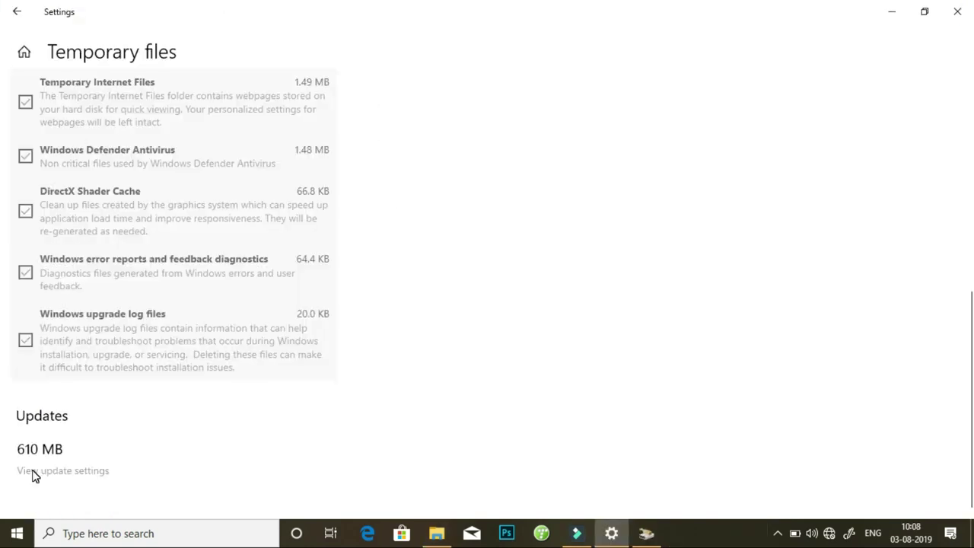
Open the Windows Update settings from the Temporary files page to check the update status, then leave the page
click(32, 471)
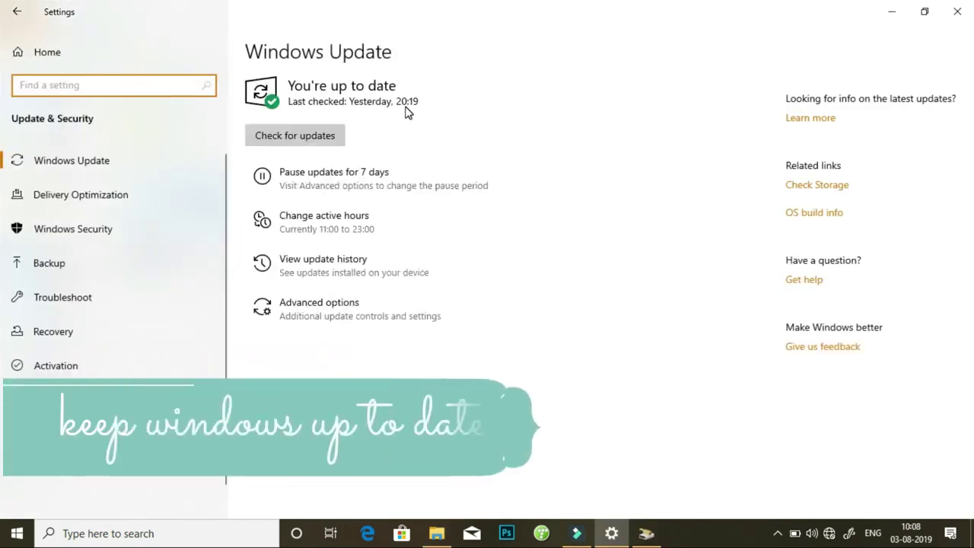
click(3, 7)
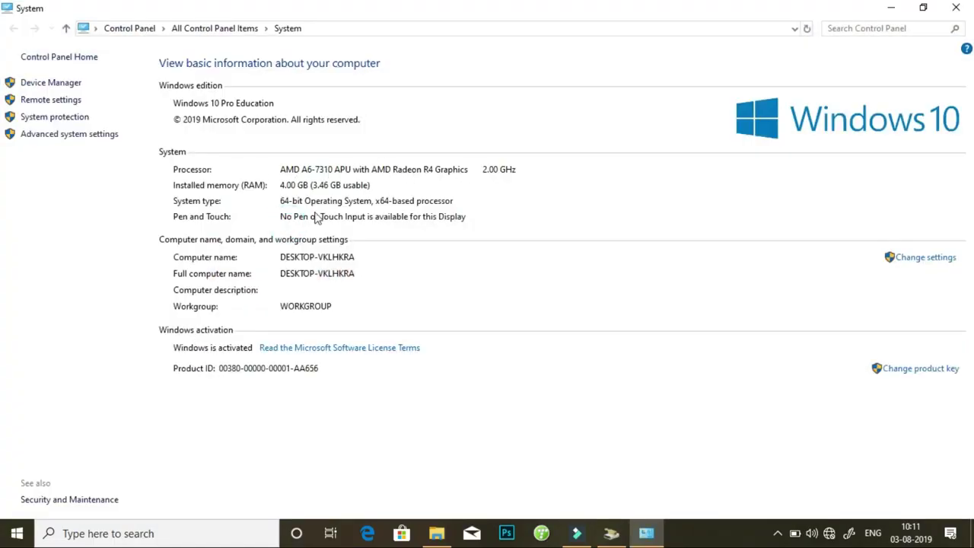
Open the Performance Options from the advanced system settings and set the visual effects to Adjust for best performance
click(79, 134)
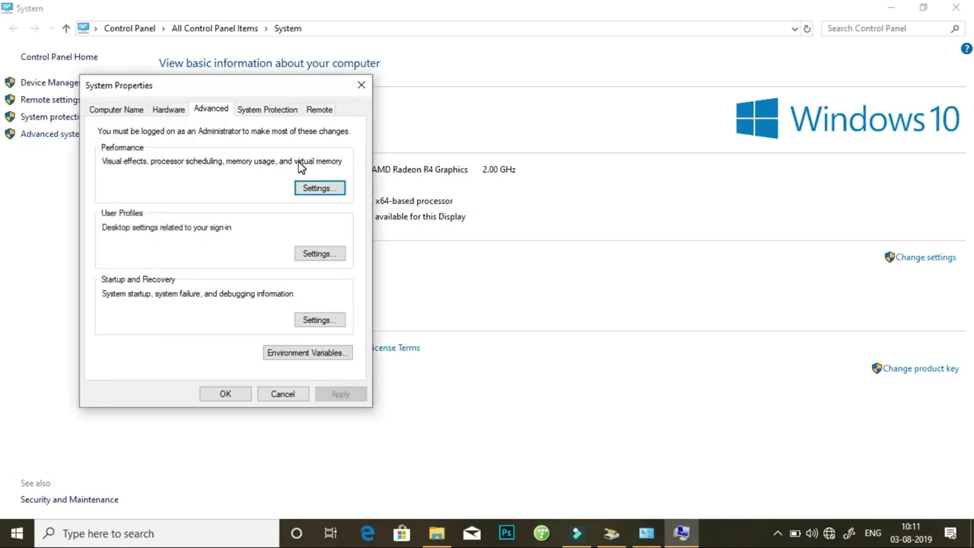
click(318, 188)
click(126, 206)
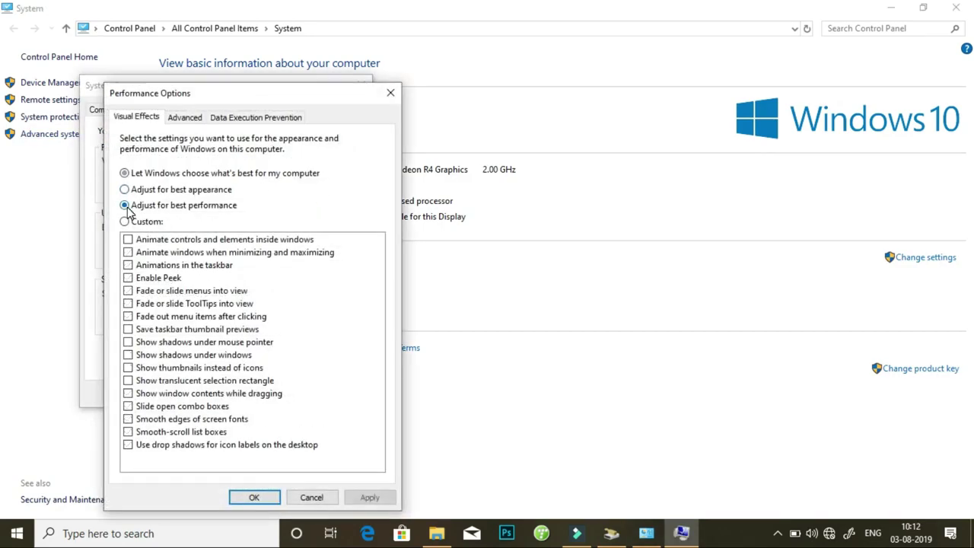
Enable window contents while dragging, shadows under windows, fade or slide ToolTips and smooth-scroll list boxes, then apply and close the system settings
click(128, 394)
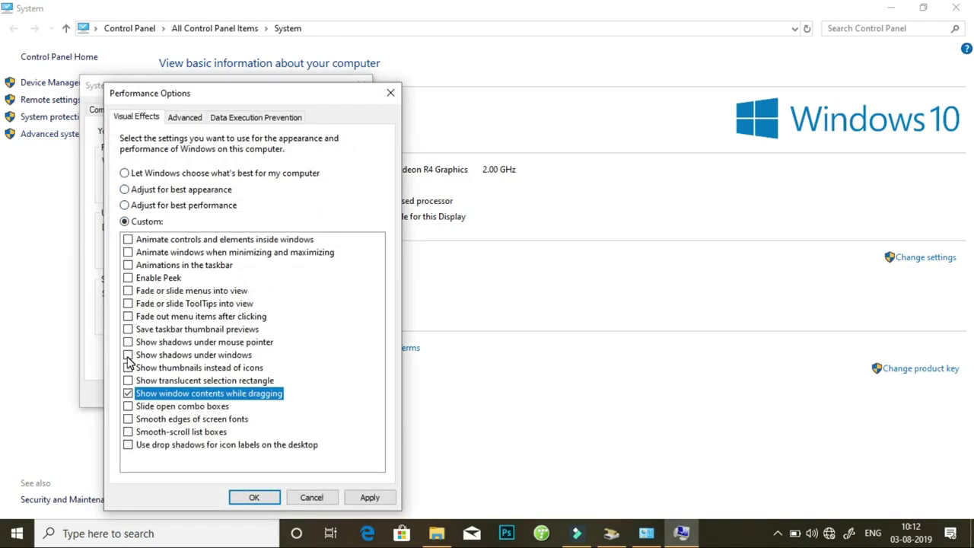
click(128, 355)
click(127, 303)
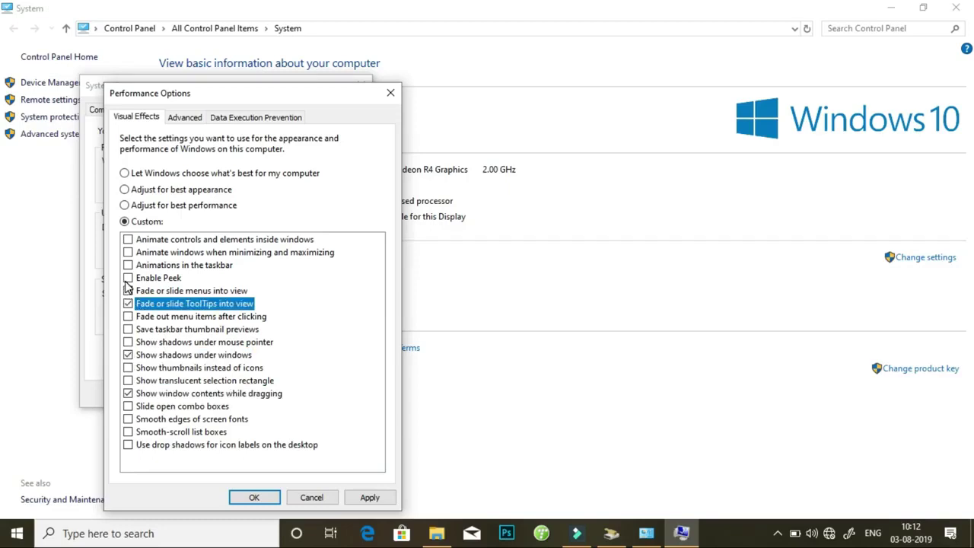
click(128, 431)
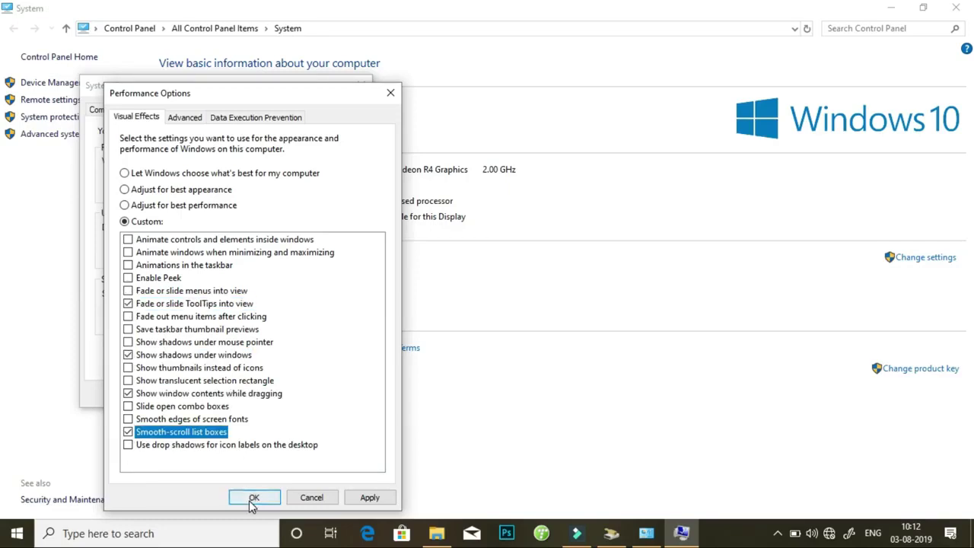
click(359, 506)
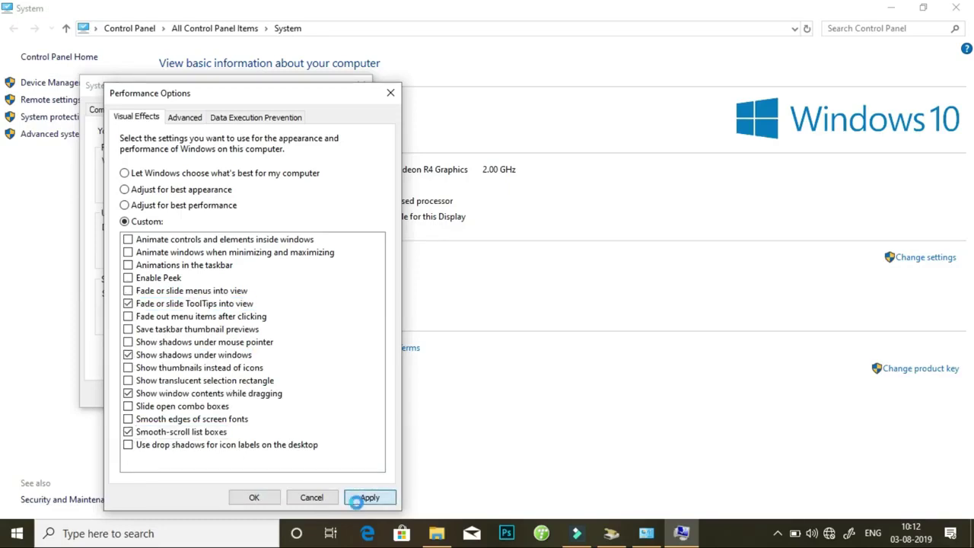
click(254, 497)
click(220, 393)
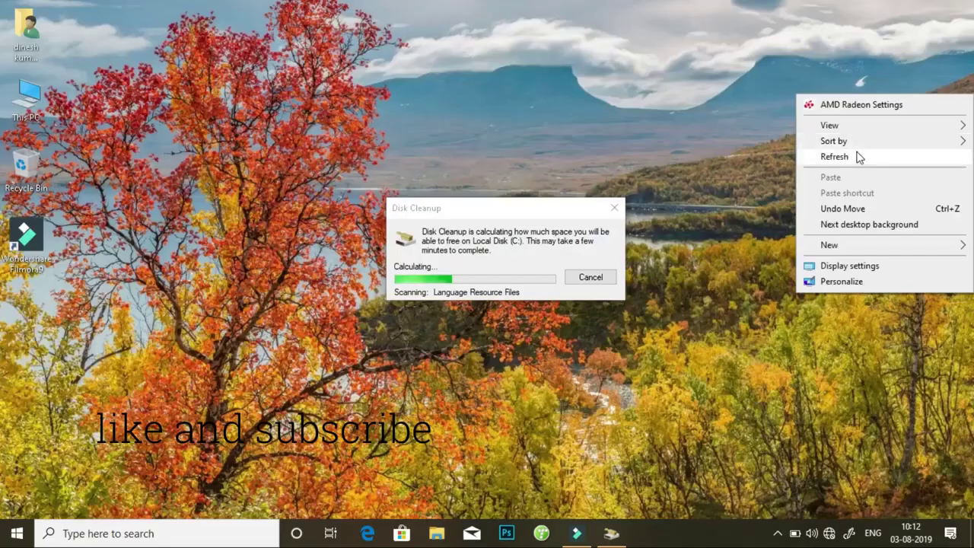
Refresh the desktop
click(856, 154)
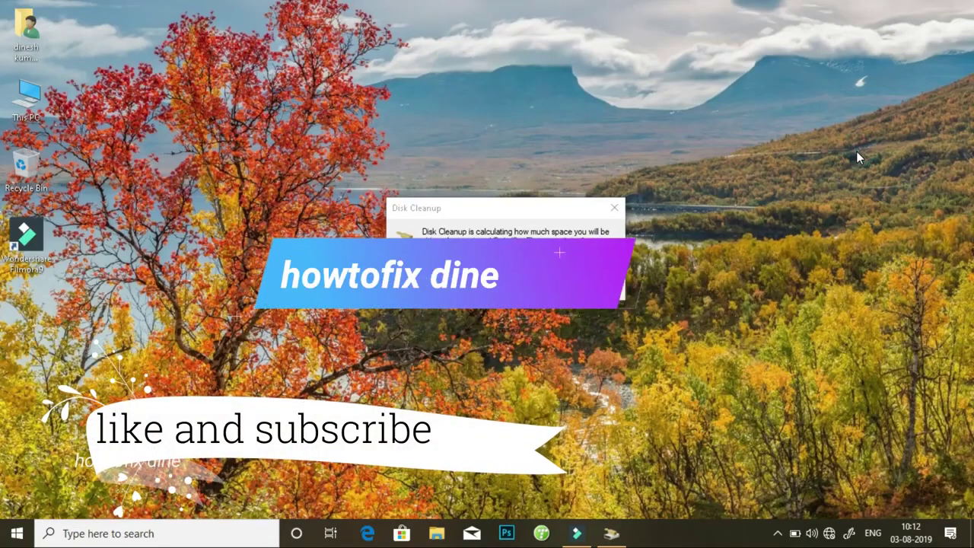